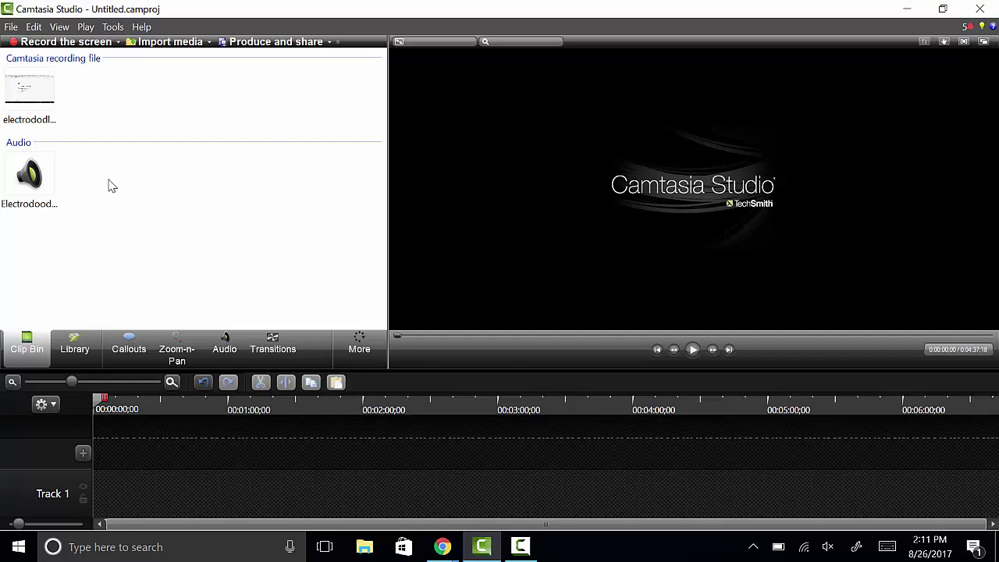
Step: Place the recording electrododleeee.trec at the start of the timeline, with system audio on Track 1 and the screen clip on Track 2
mouse_move(34, 193)
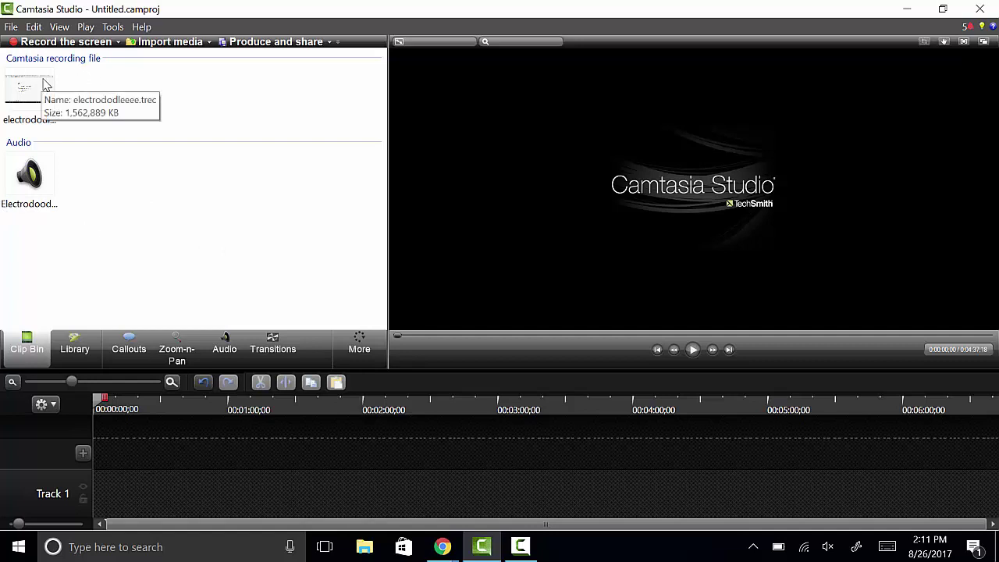
drag(45, 88, 75, 226)
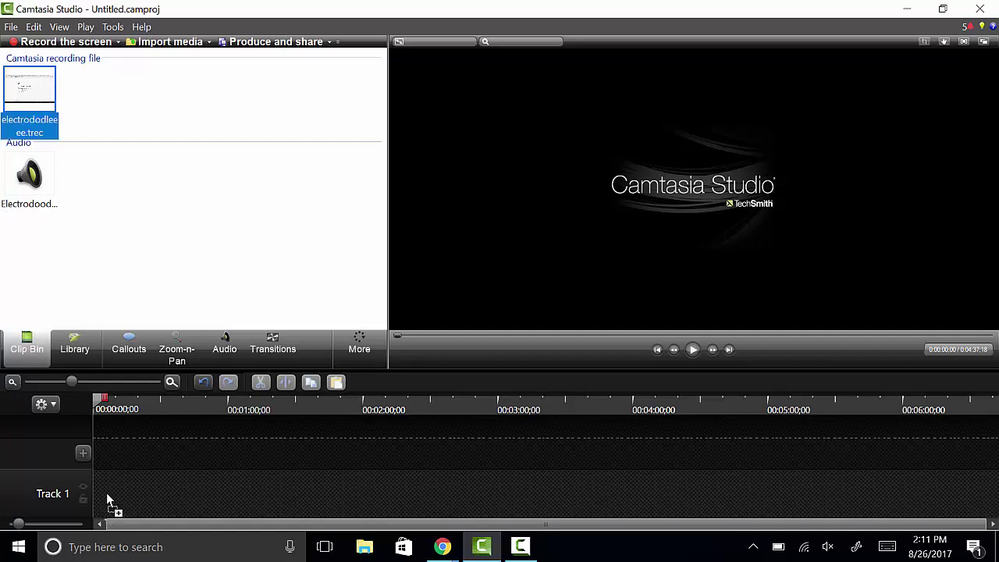
drag(112, 504, 199, 513)
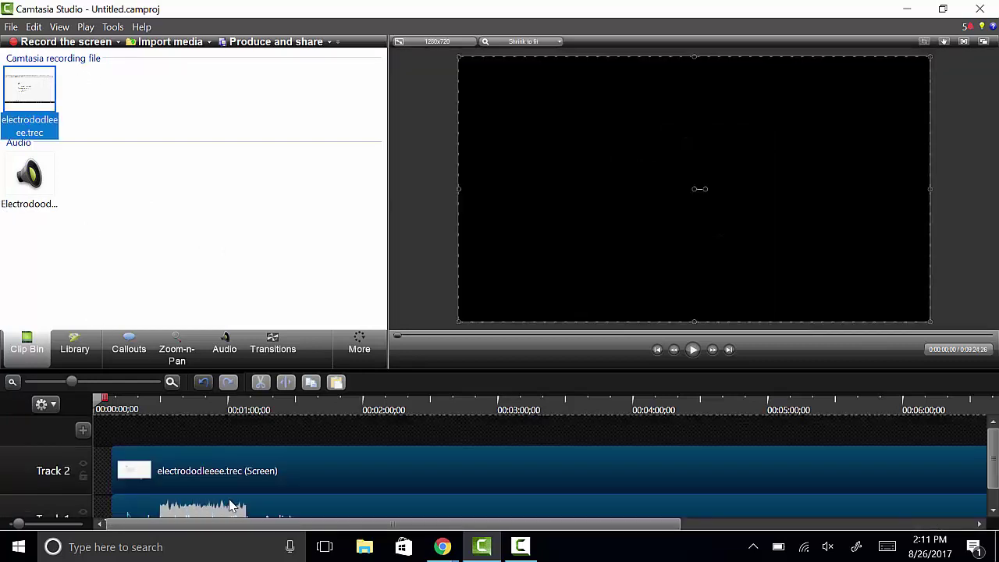
click(55, 381)
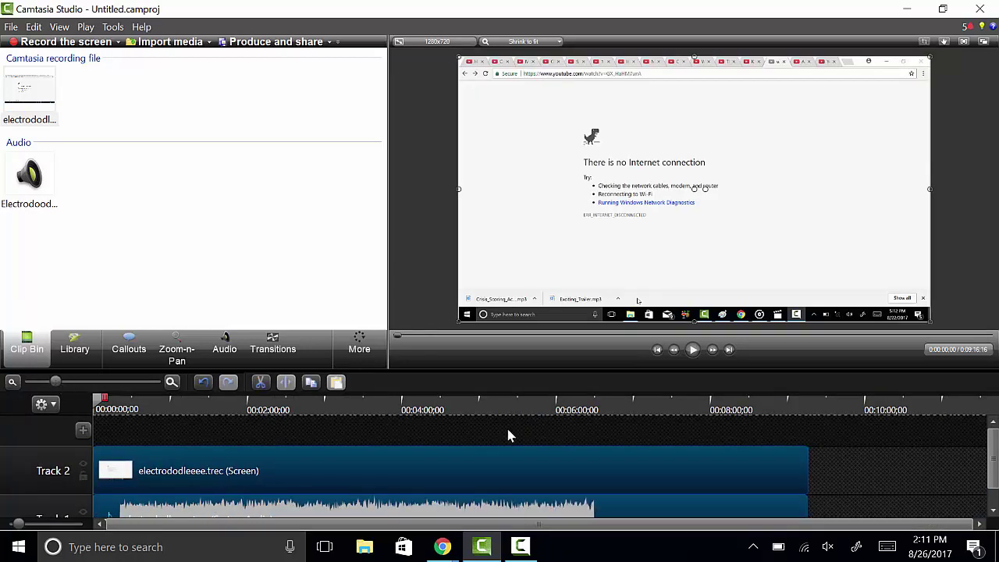
scroll(993, 468, down, 1)
scroll(993, 468, up, 1)
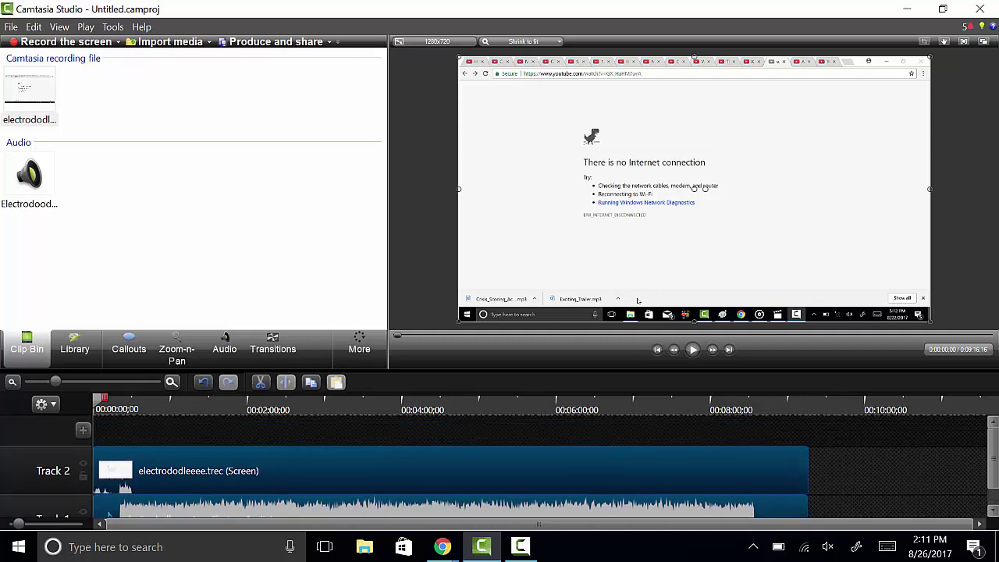
scroll(674, 497, down, 1)
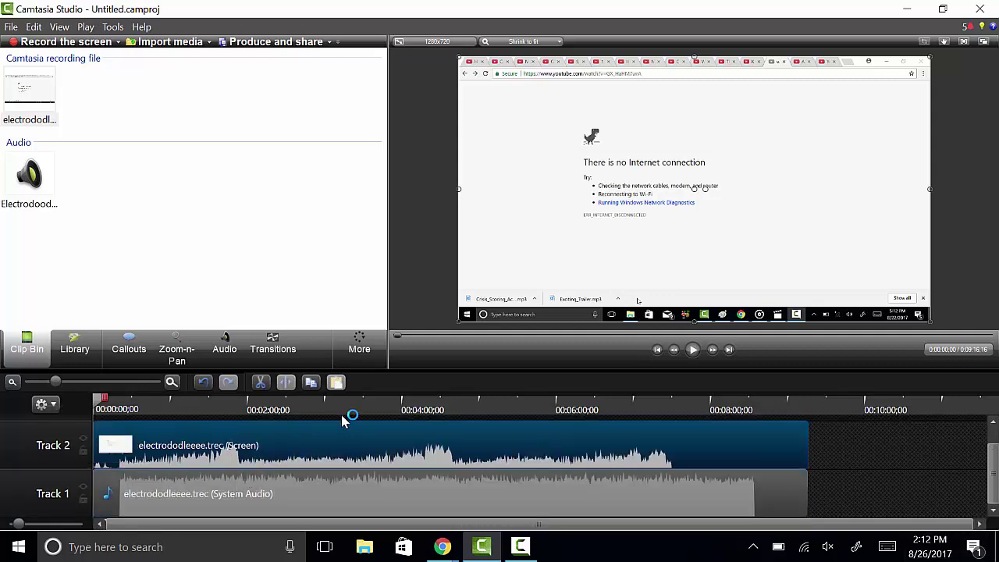
Step: Lock Track 1 and cut the first 17 seconds 24 frames from the screen clip on Track 2
click(156, 483)
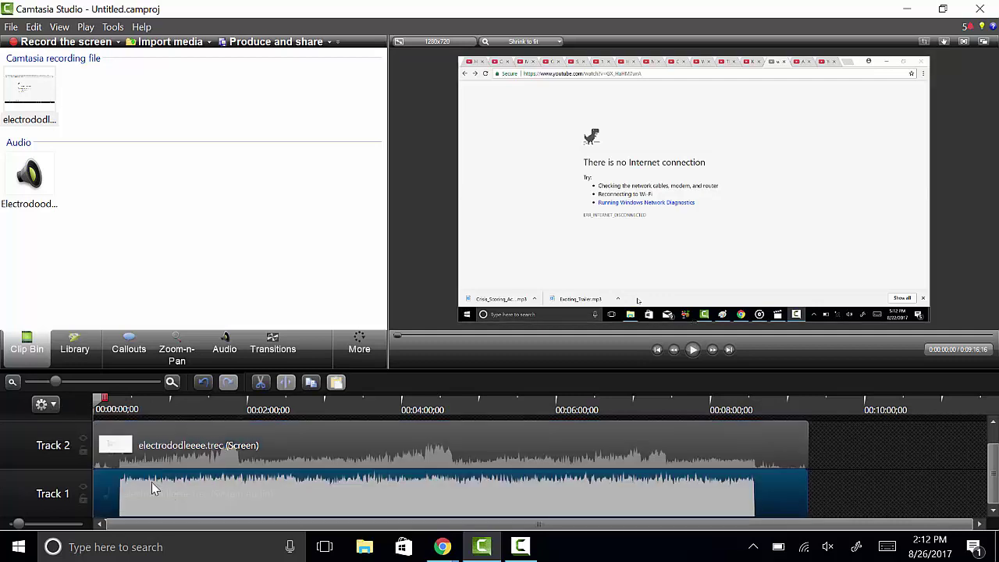
click(125, 437)
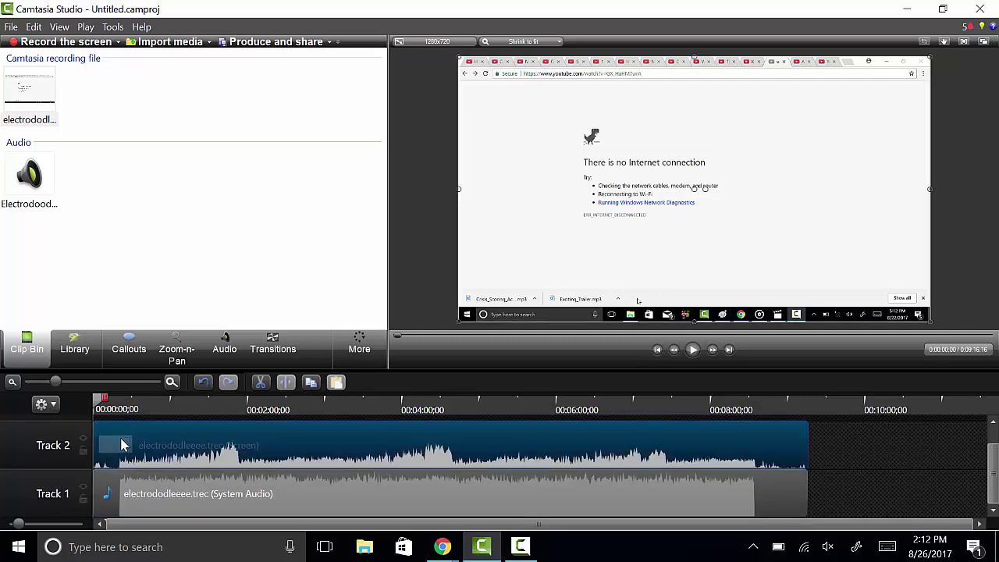
click(83, 499)
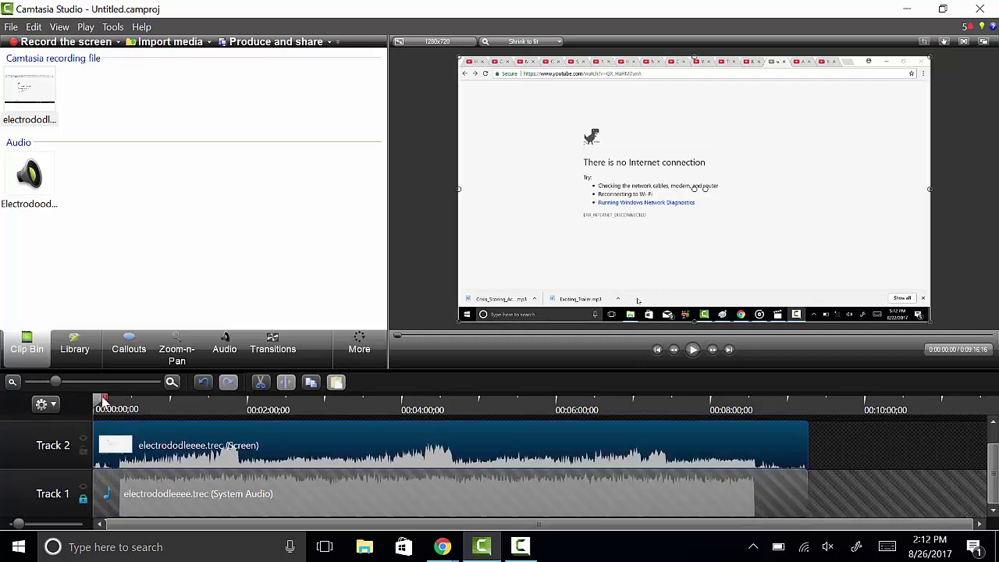
drag(105, 402, 122, 416)
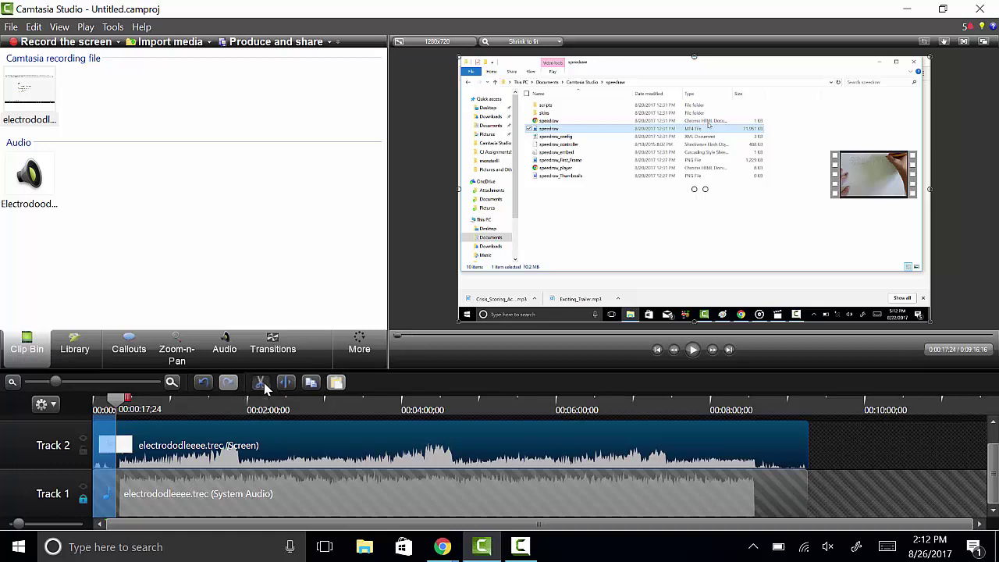
click(261, 382)
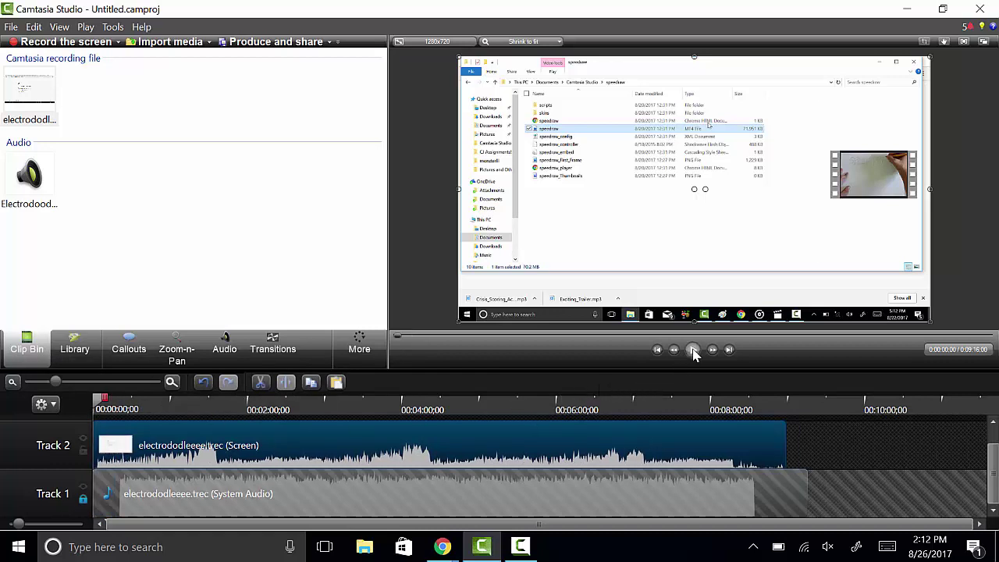
Step: Unlock Track 1 and play the shortened recording with the speaker volume set to 49
click(693, 351)
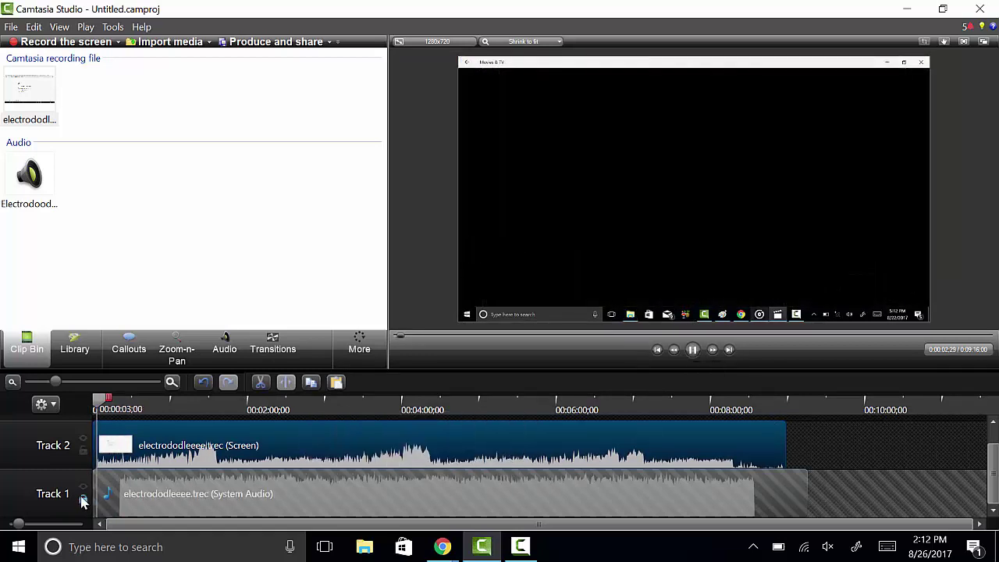
key(space)
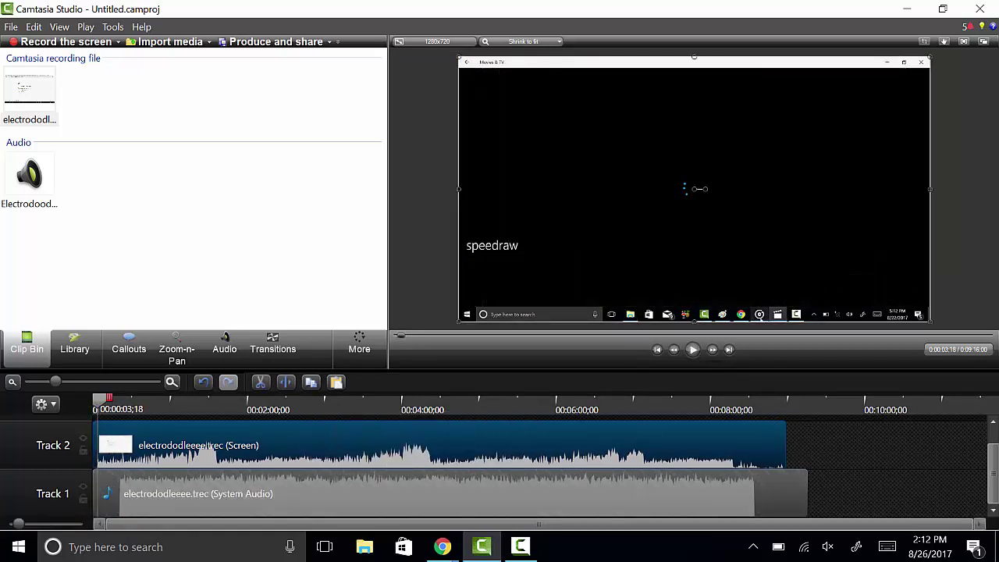
click(836, 550)
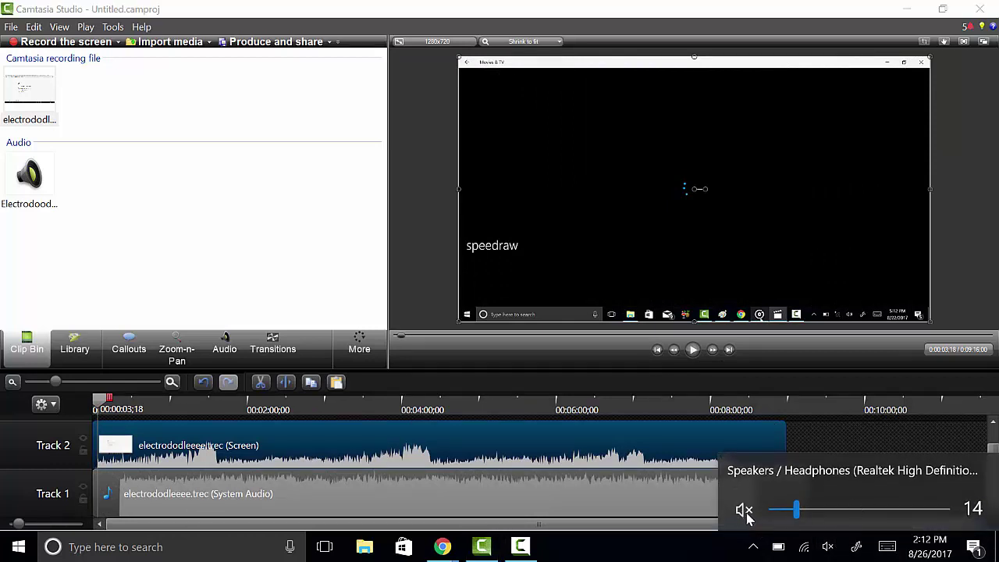
click(858, 511)
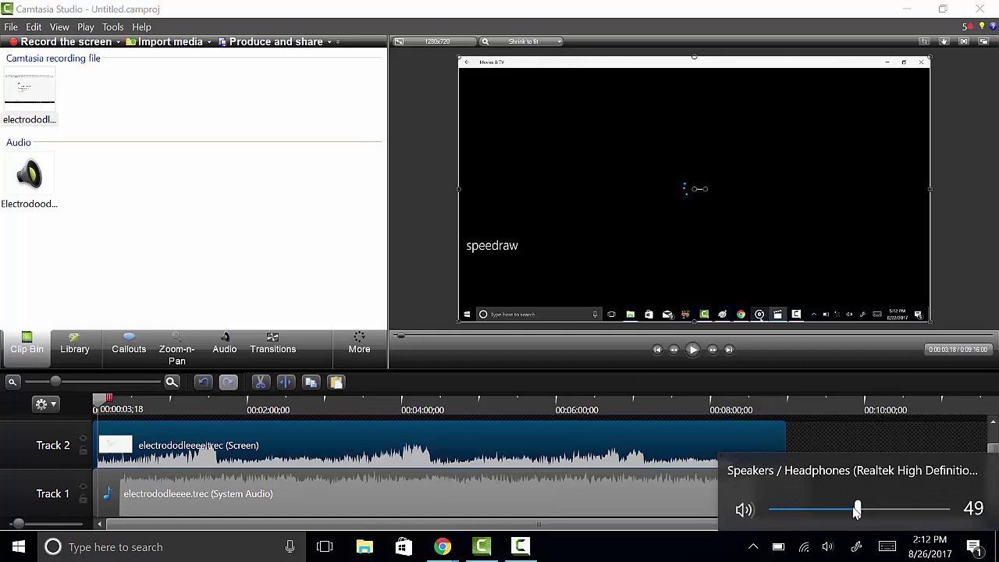
click(693, 351)
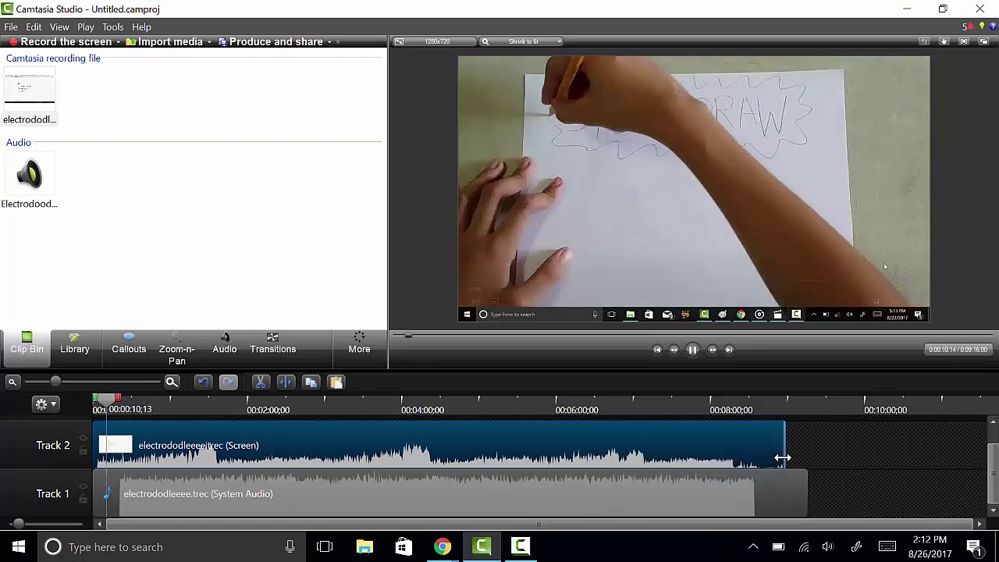
Step: Trim the quiet end off the Track 2 screen clip so it ends at about 00:08:20, and resume playback
drag(782, 458, 735, 454)
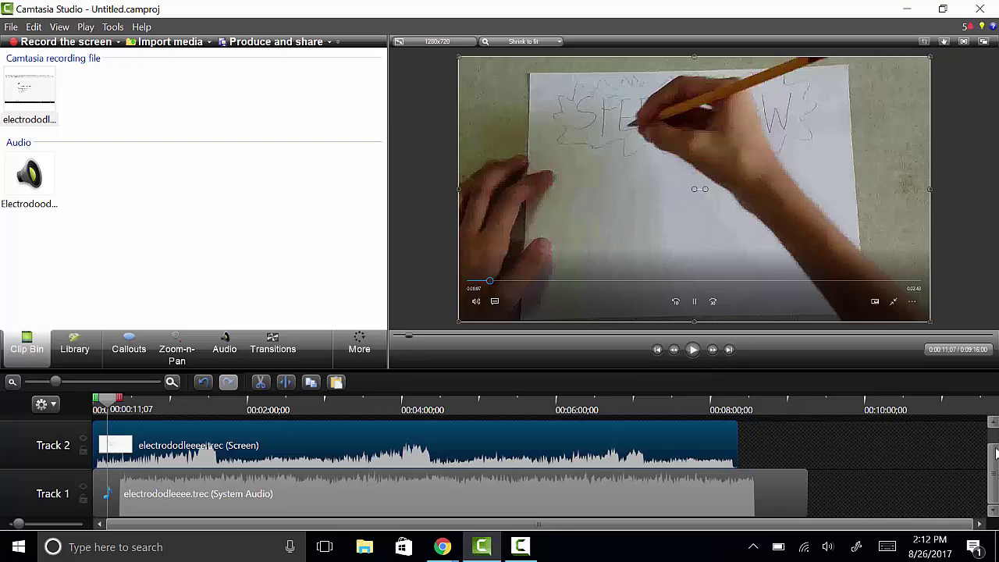
scroll(996, 453, up, 1)
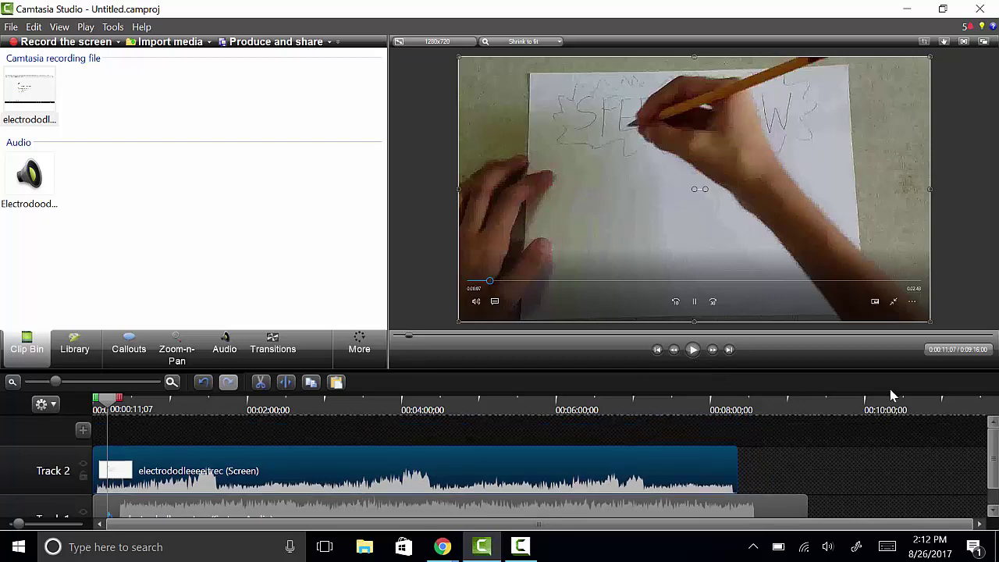
click(694, 350)
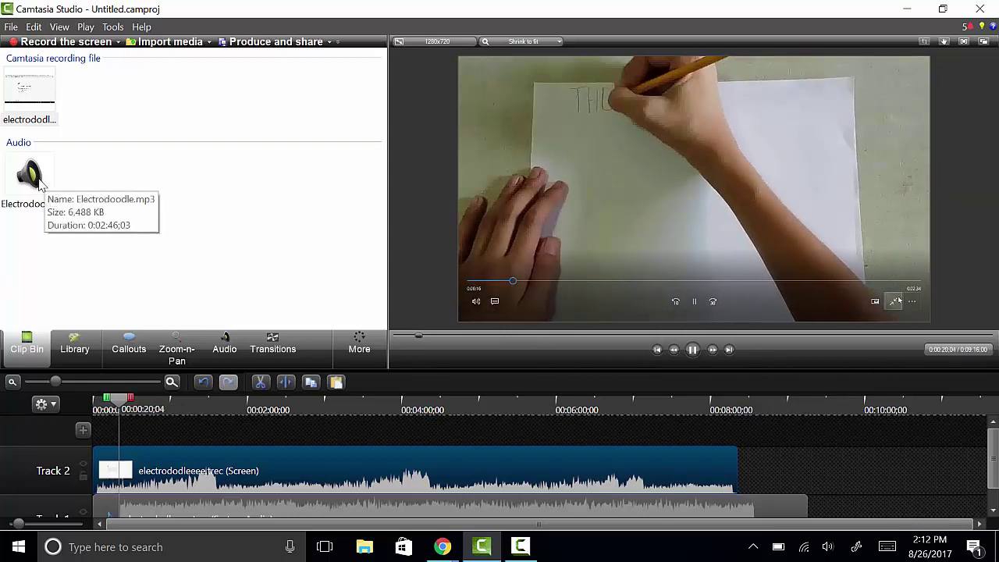
Step: Place Electrodoodle.mp3 on Track 3 and electrododleeee.trec directly behind it, with its system audio trimmed to the audible part
drag(48, 182, 192, 437)
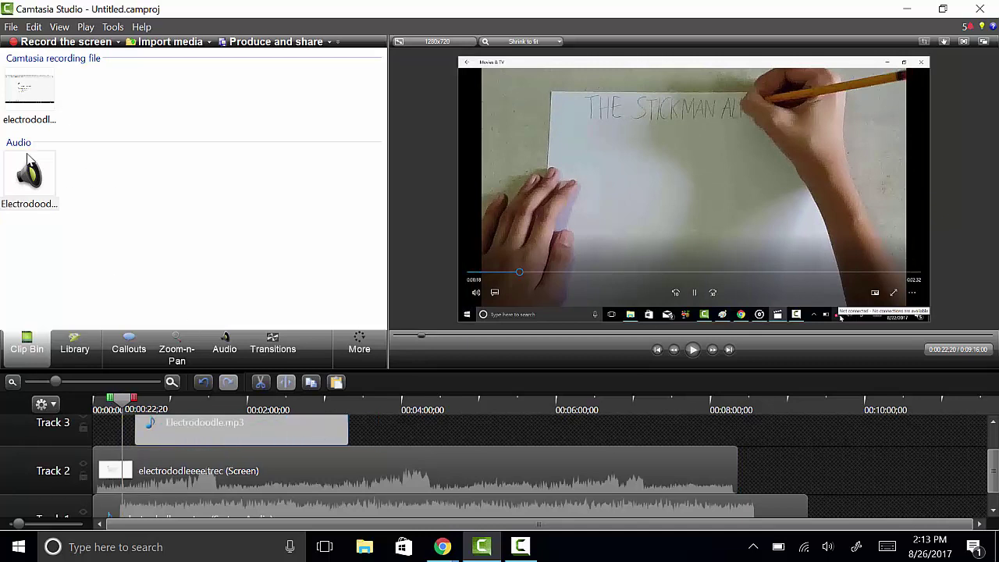
click(27, 115)
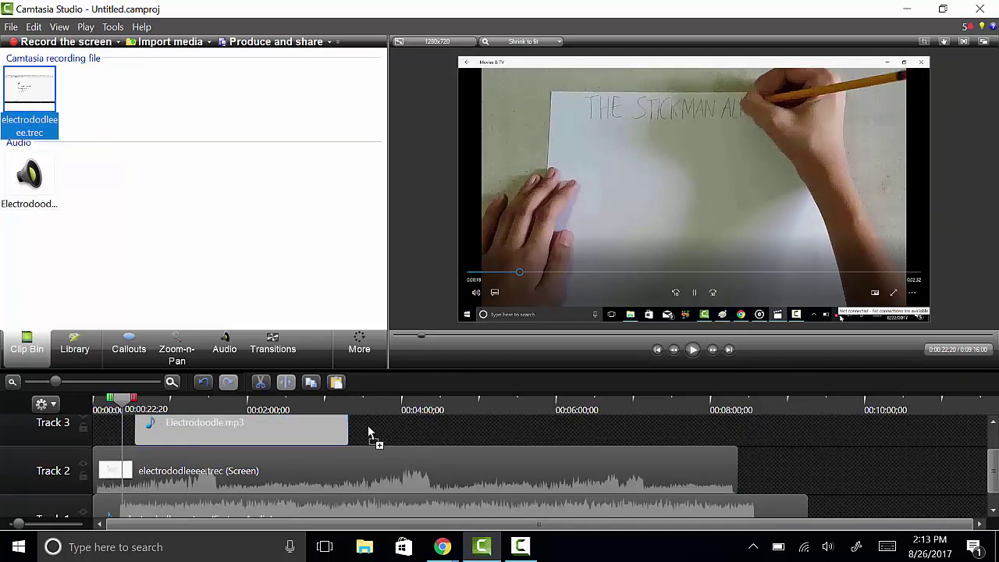
mouse_move(369, 434)
mouse_down()
mouse_move(361, 425)
mouse_move(376, 432)
mouse_up()
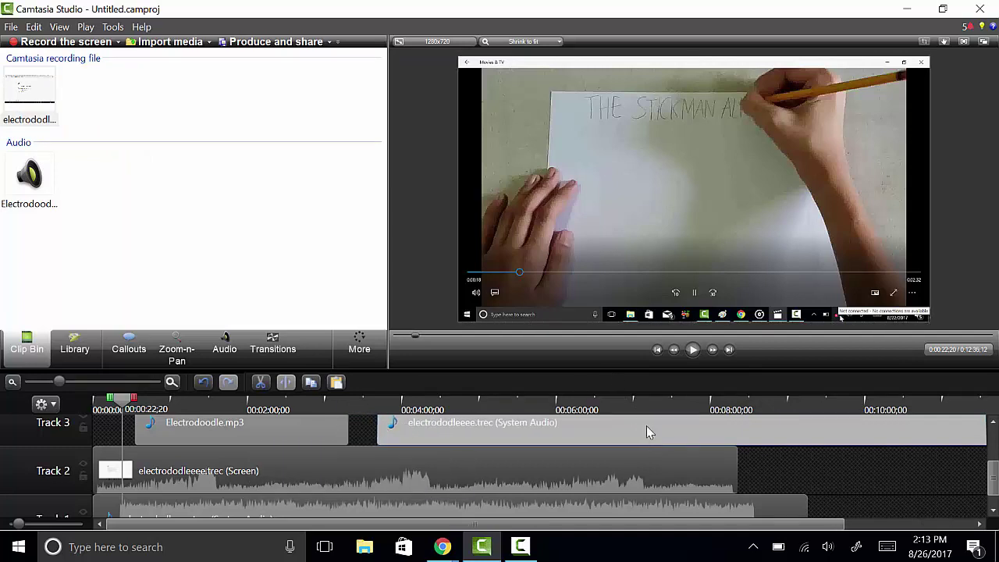
drag(646, 425, 430, 458)
Step: Cut the recording's screen clip from Track 4, leaving its system audio on Track 3
drag(996, 474, 996, 453)
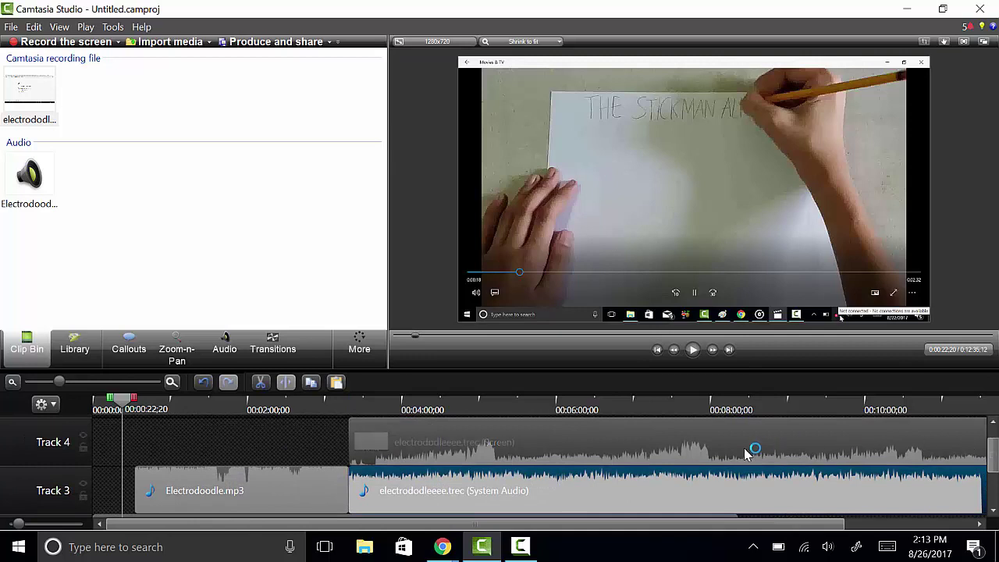
click(747, 451)
click(264, 385)
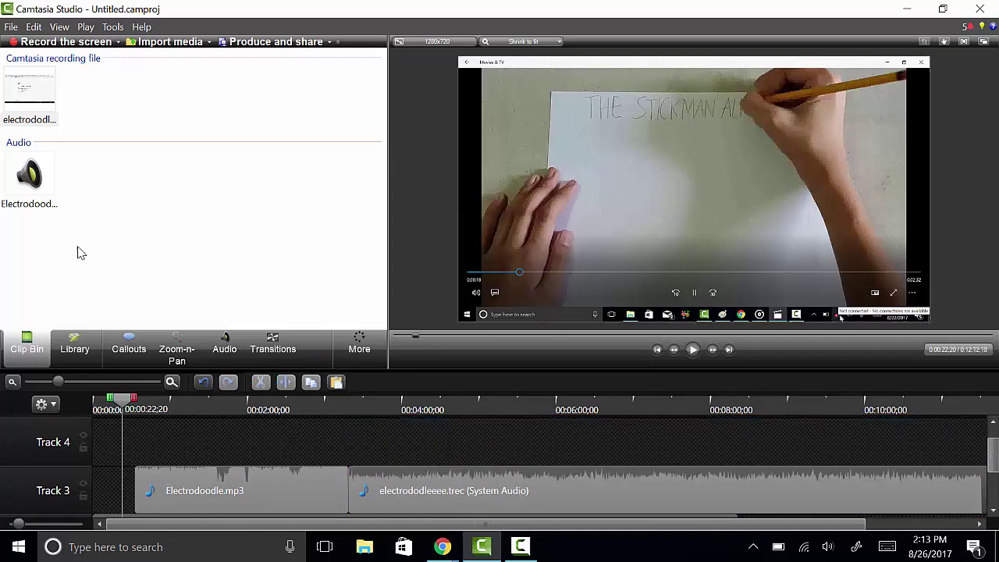
Step: Place three separate copies of Electrodoodle.mp3 along Track 4, starting at about 00:00:55, 00:04:12 and 00:07:40
drag(29, 176, 181, 418)
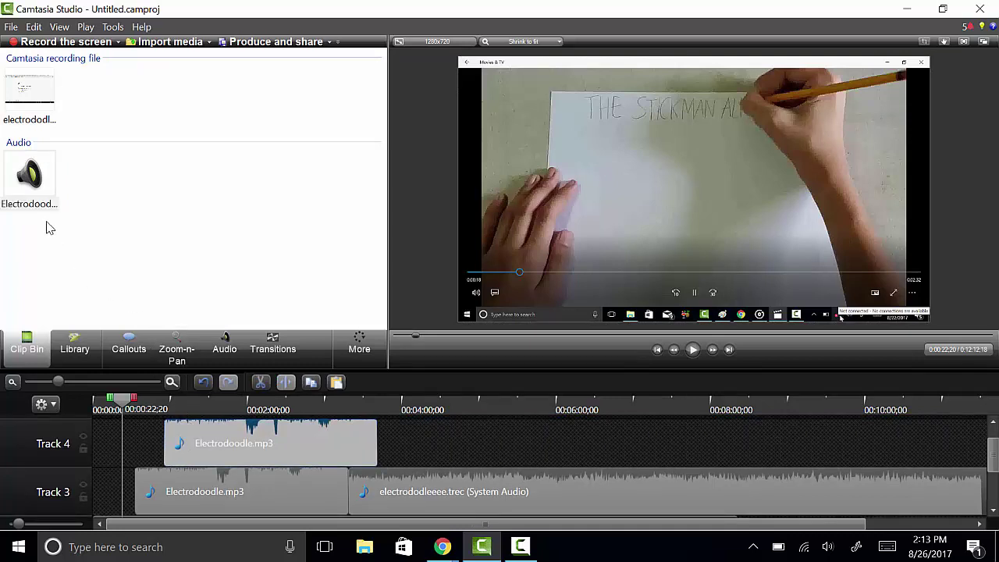
drag(29, 175, 420, 441)
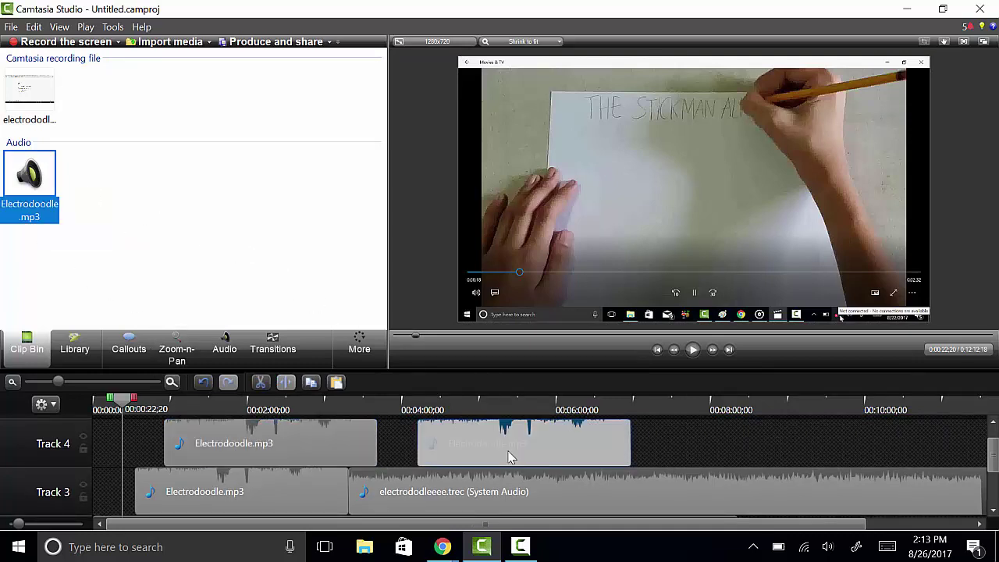
drag(35, 183, 686, 439)
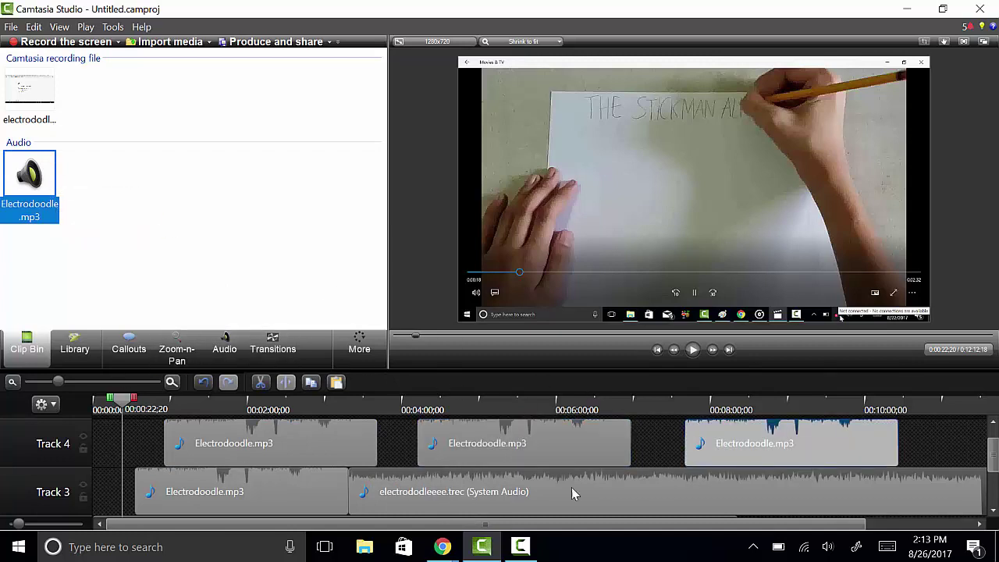
Step: Add electrododleeee.trec above Track 4 at about 00:02:25 and cut its screen clip from Track 6, keeping the system audio
click(310, 286)
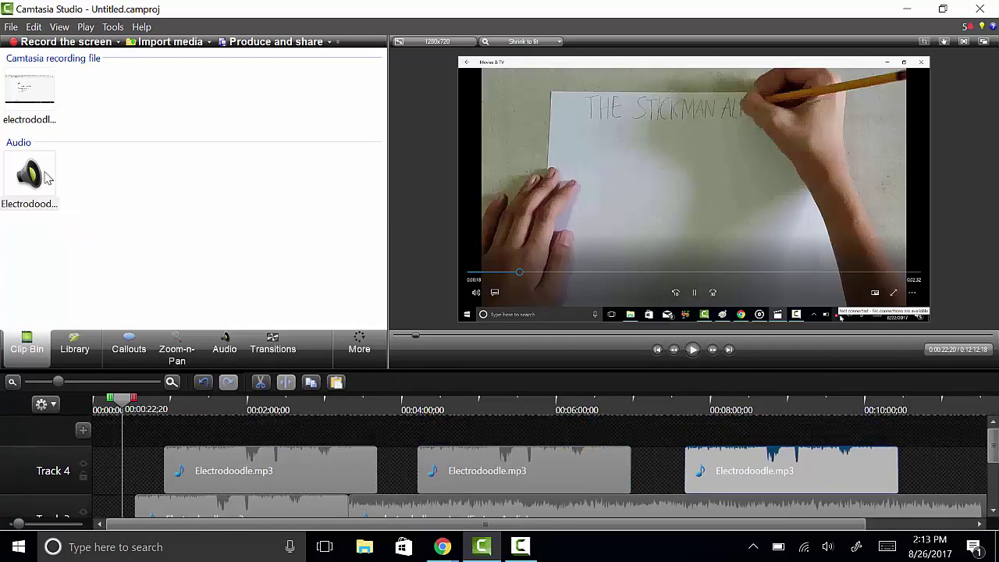
click(28, 97)
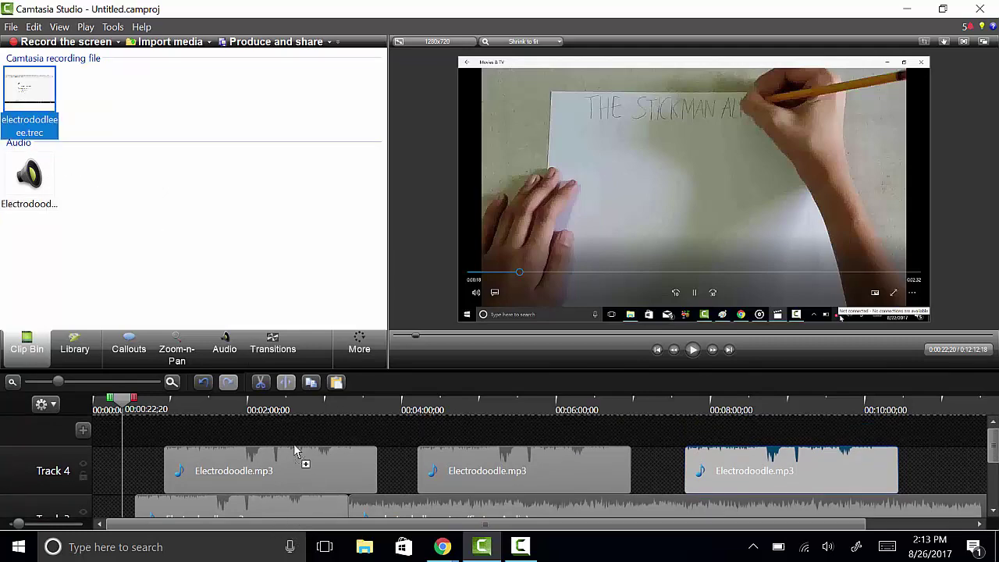
drag(281, 435, 317, 432)
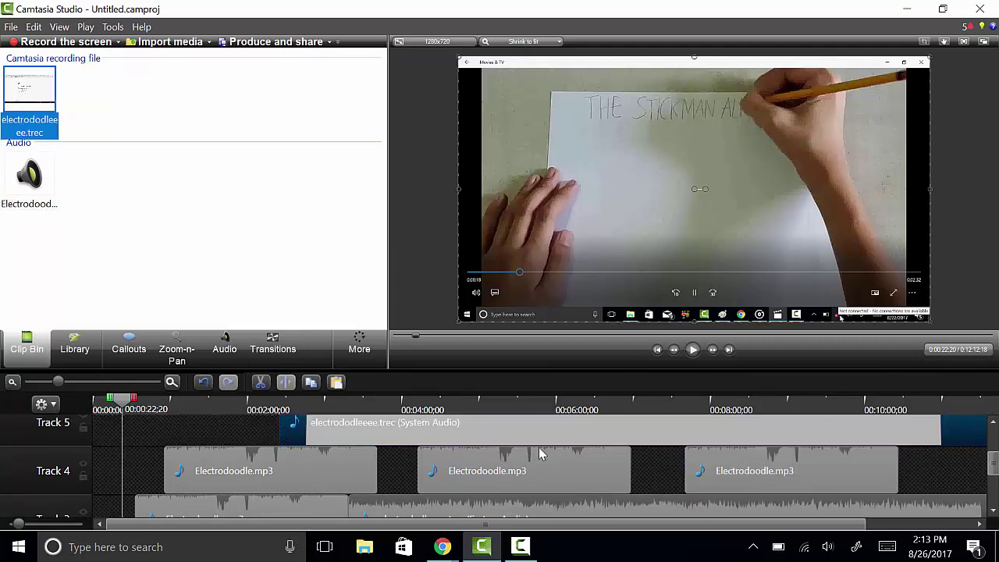
scroll(952, 470, up, 1)
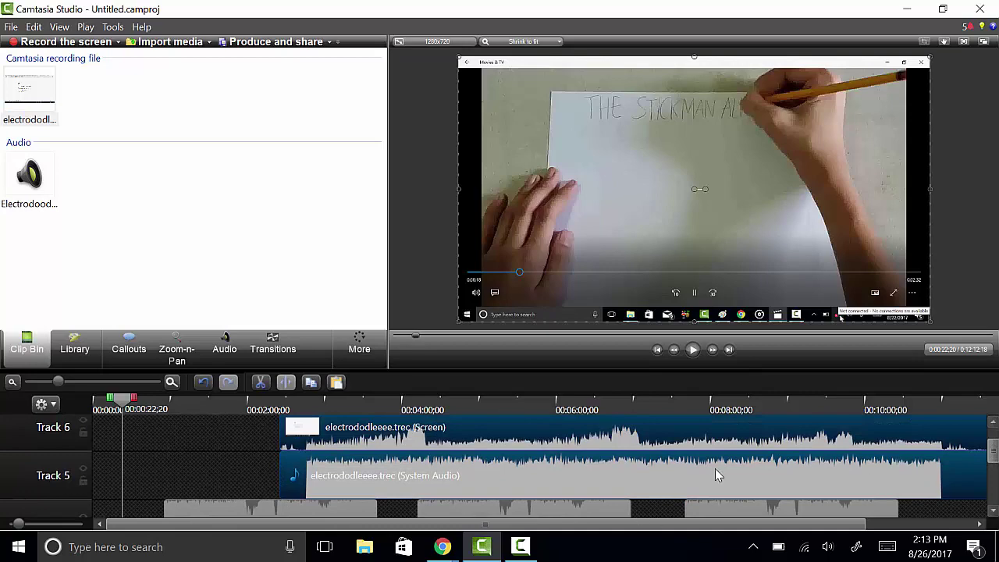
click(625, 437)
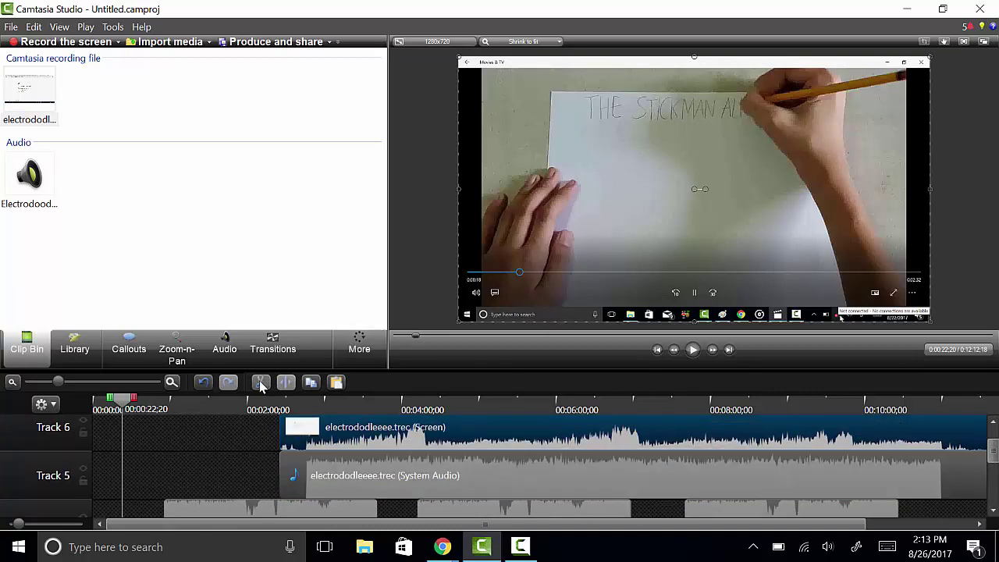
click(261, 383)
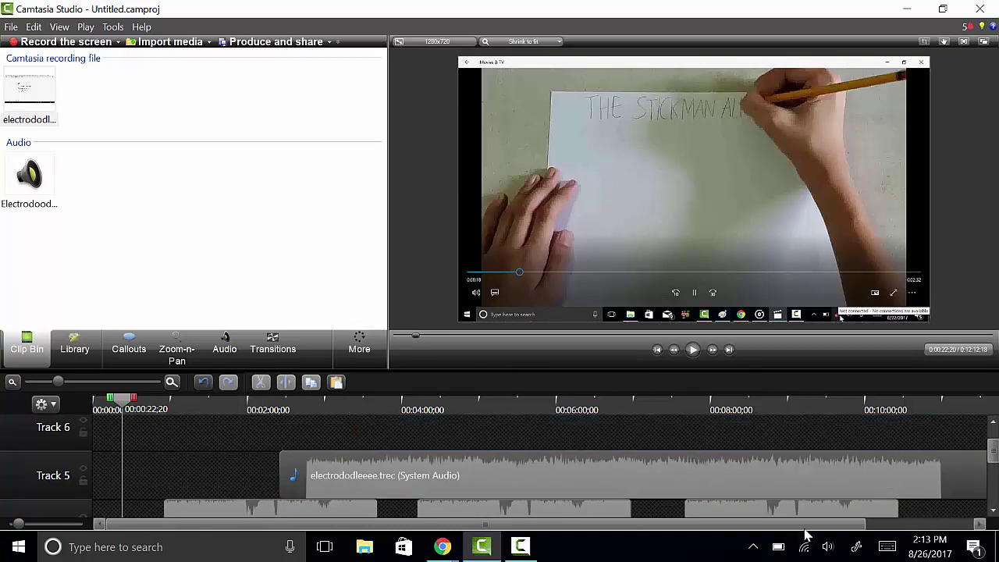
Step: Trim the silent start and end off the Track 5 system audio and move the clip earlier to about 00:01:38
drag(832, 532, 938, 532)
mouse_move(817, 476)
mouse_down()
mouse_move(868, 479)
mouse_move(818, 479)
mouse_up()
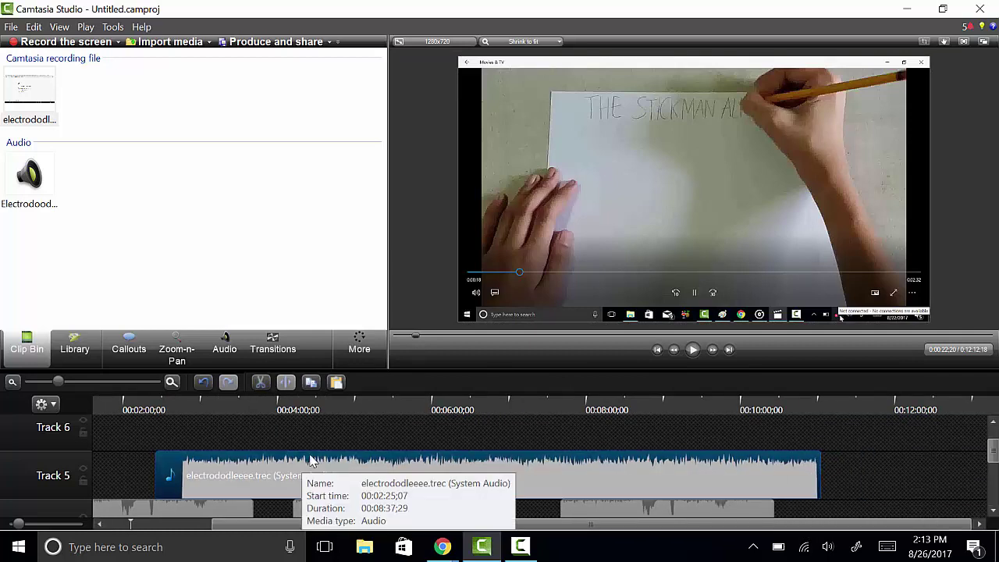
drag(159, 477, 185, 476)
drag(305, 491, 225, 486)
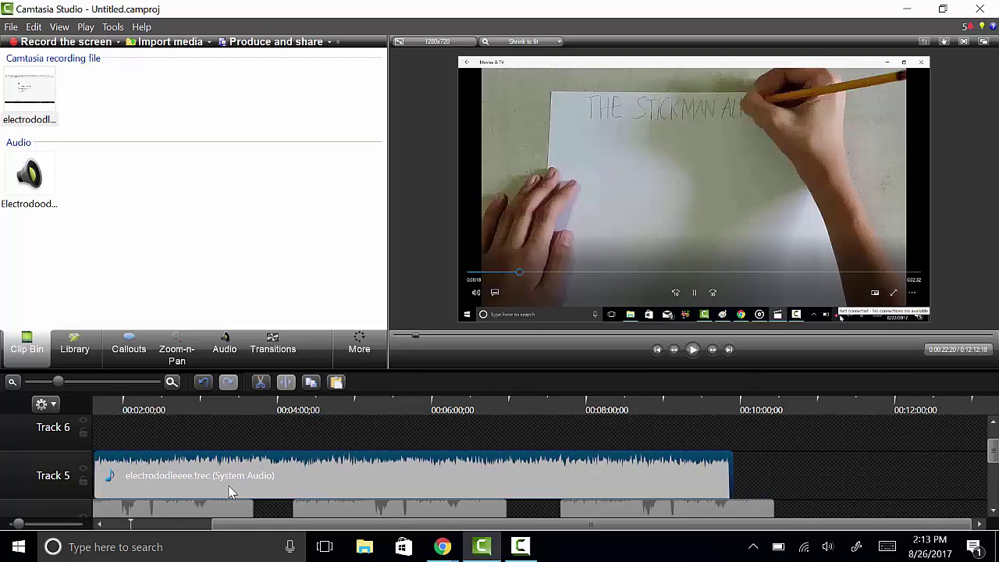
Step: Play the project from the beginning of the timeline to preview the recording with its layered audio
scroll(922, 485, down, 4)
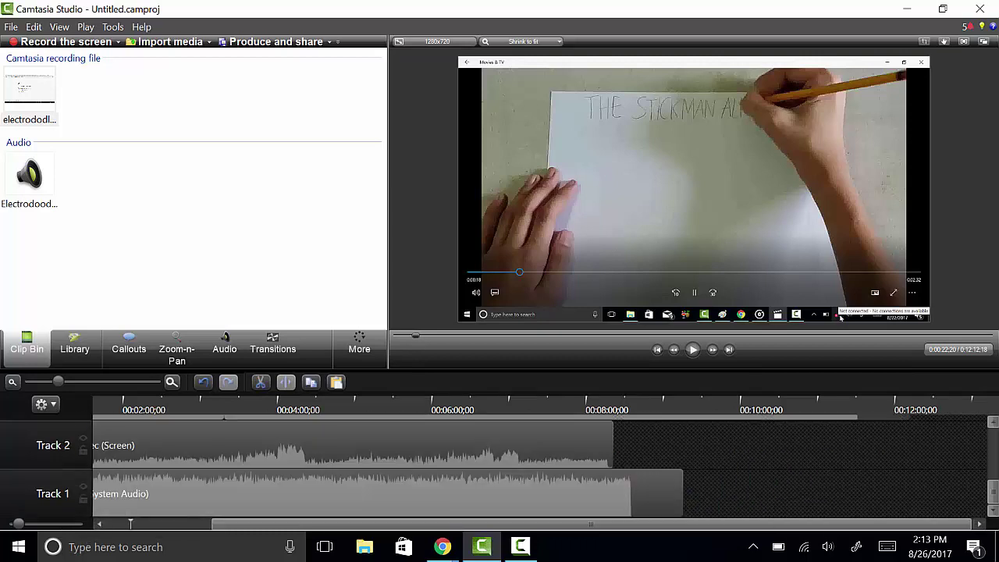
click(45, 383)
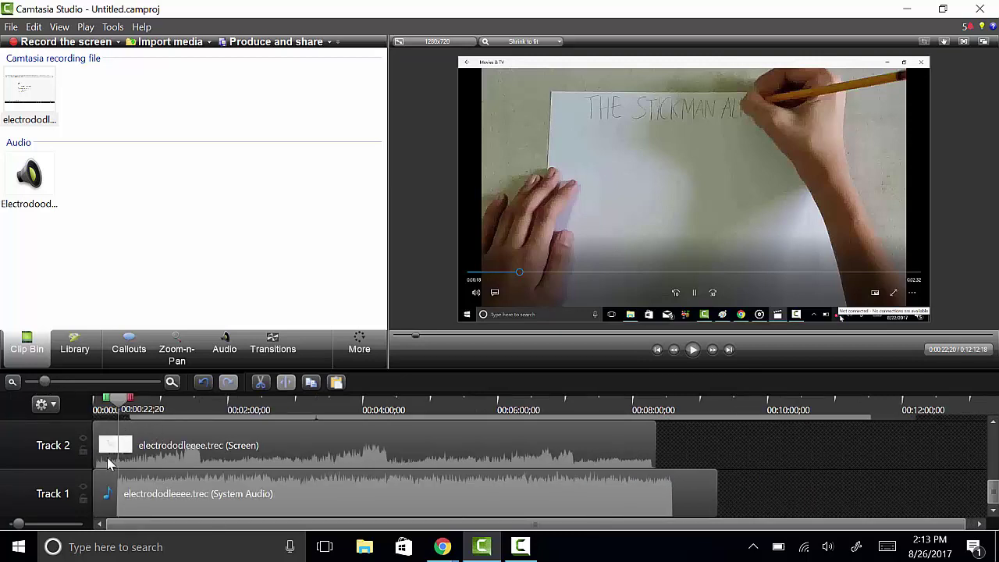
click(96, 409)
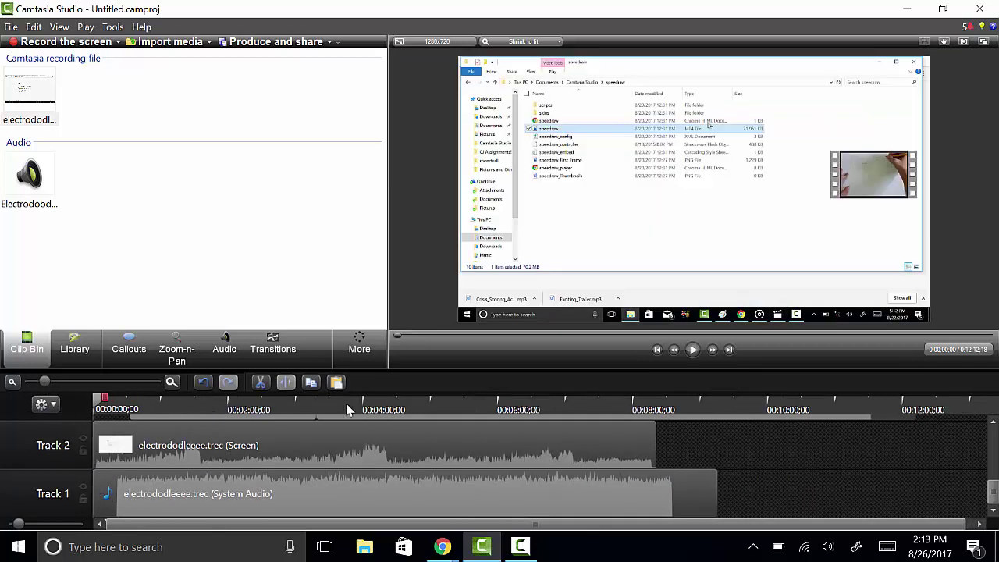
click(692, 350)
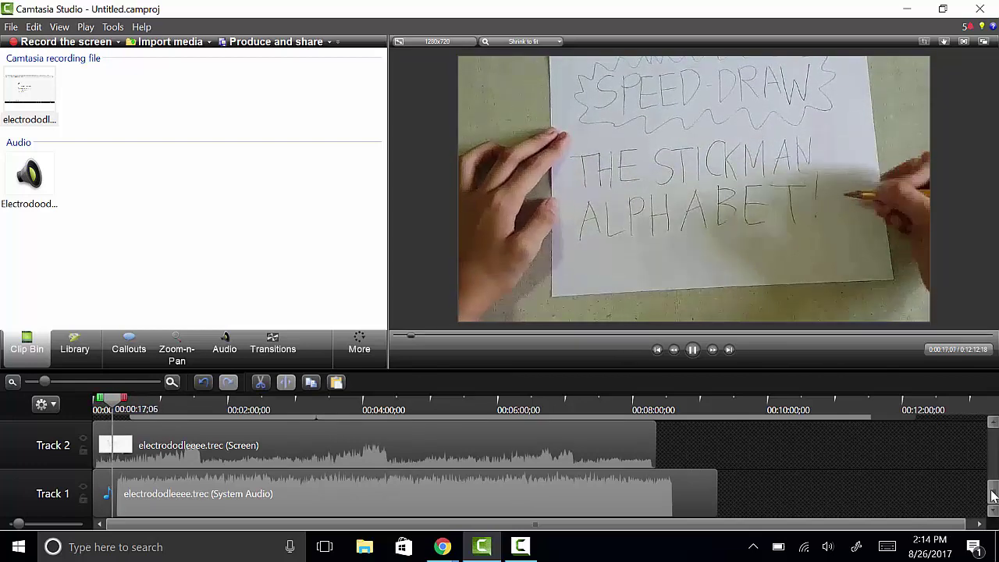
Step: Trim the silent end off the electrododleeee.trec system audio on Track 3, and resume playback
scroll(992, 488, up, 1)
scroll(992, 488, up, 2)
scroll(992, 486, down, 1)
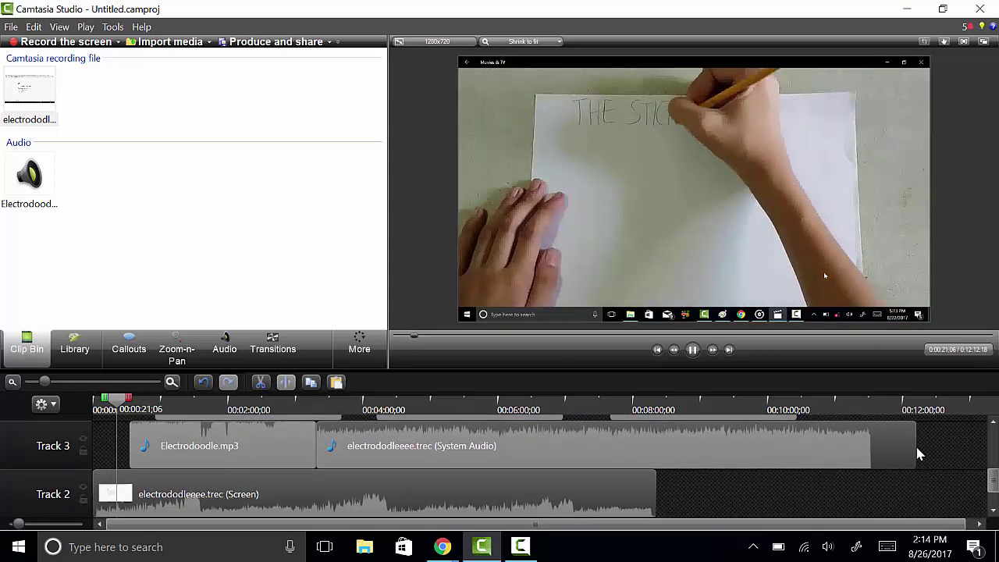
drag(912, 449, 873, 449)
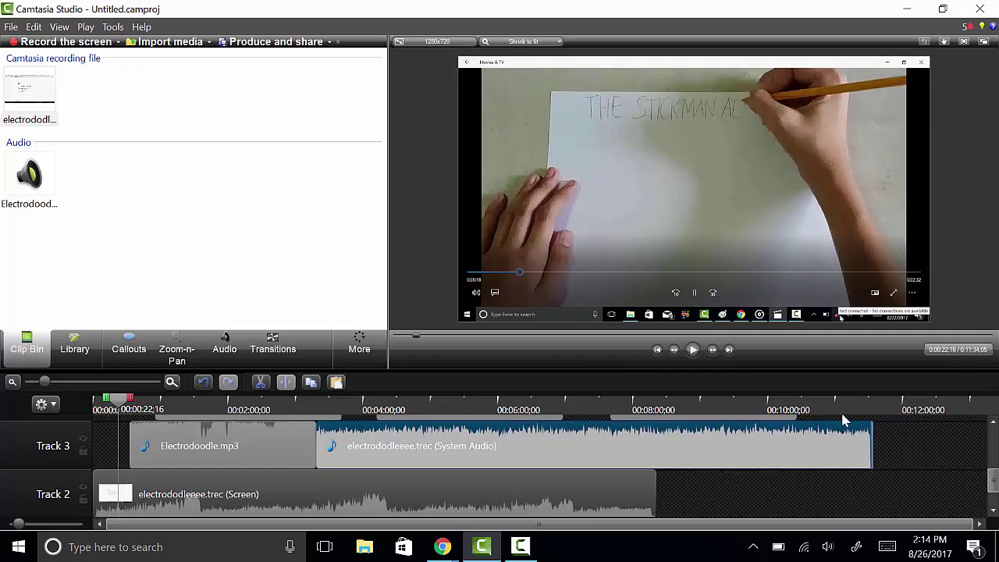
click(694, 350)
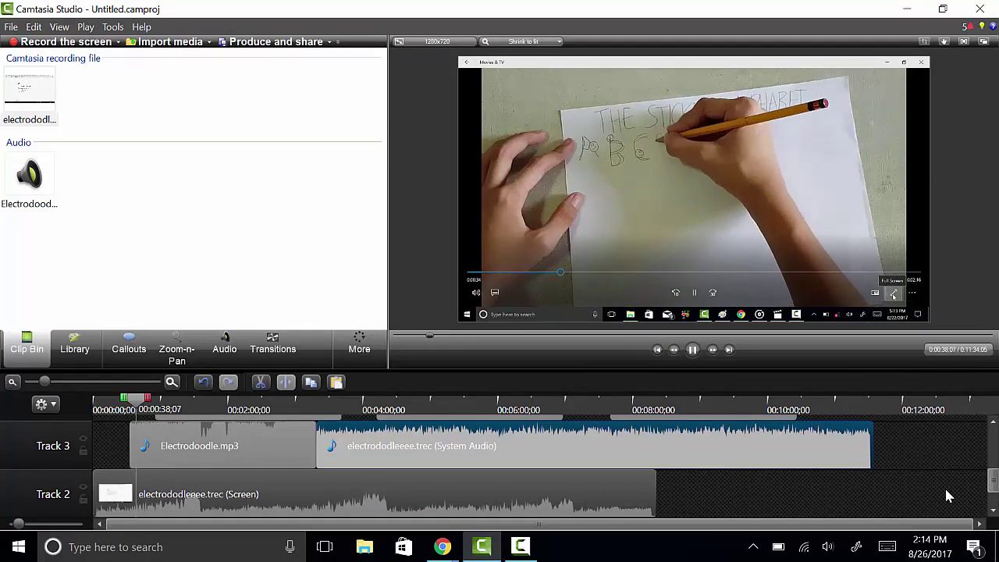
Step: Move the Track 5 system audio earlier to about 00:00:33 and place Electrodoodle.mp3 directly after it
drag(994, 486, 990, 459)
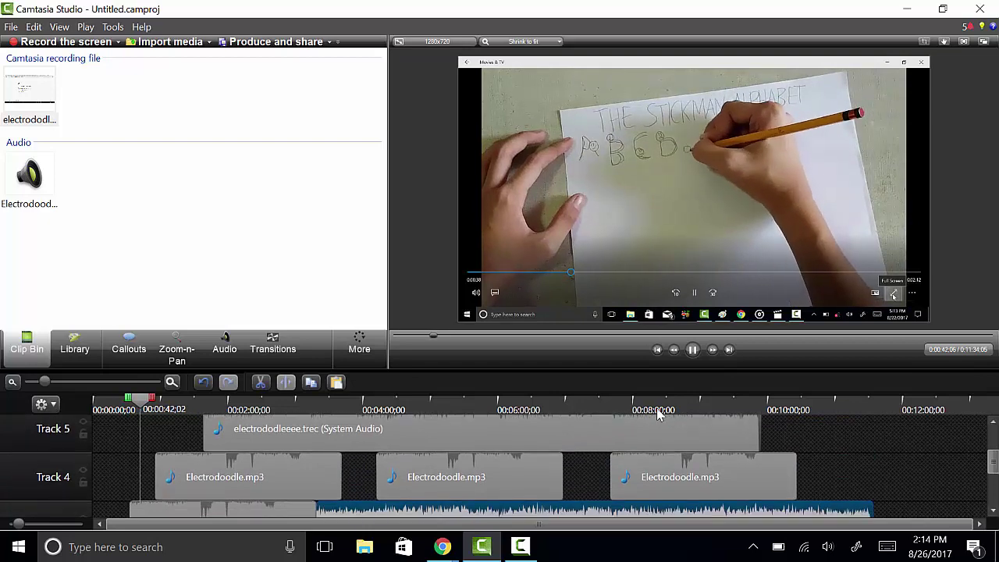
drag(635, 430, 506, 429)
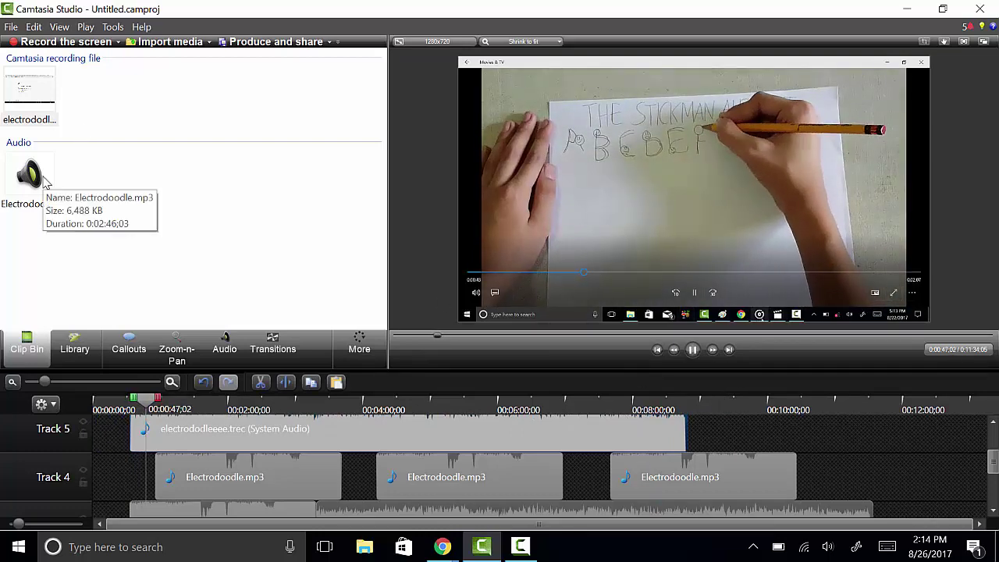
drag(45, 182, 740, 445)
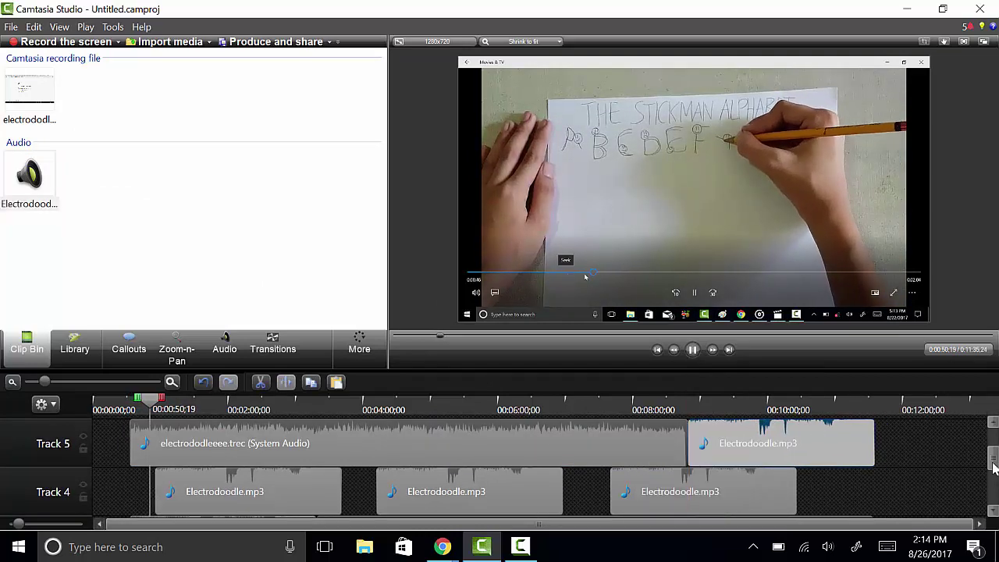
Step: Pause playback and place a copy of Electrodoodle.mp3 on Track 6 at about 00:01:38
drag(994, 466, 994, 493)
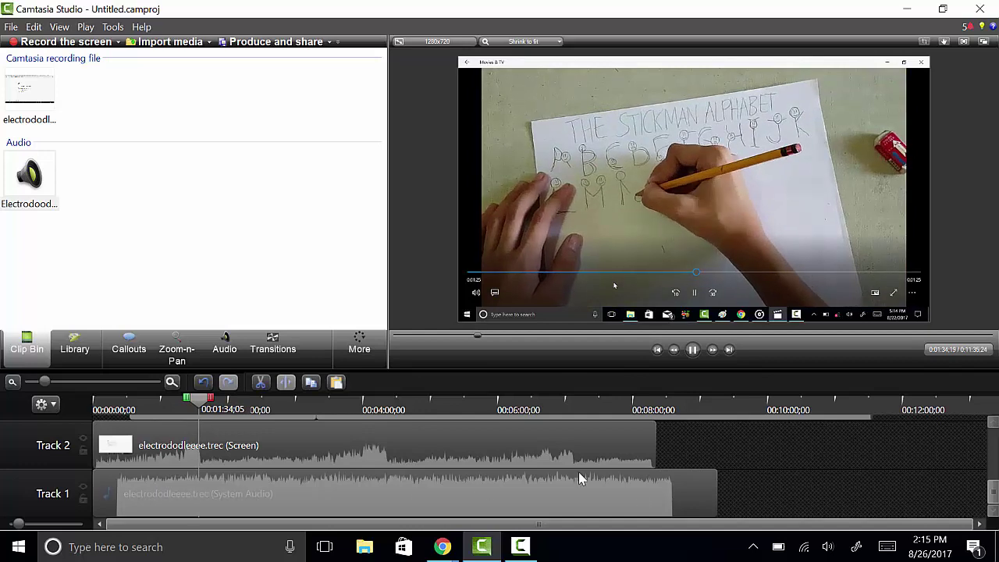
scroll(500, 468, down, 5)
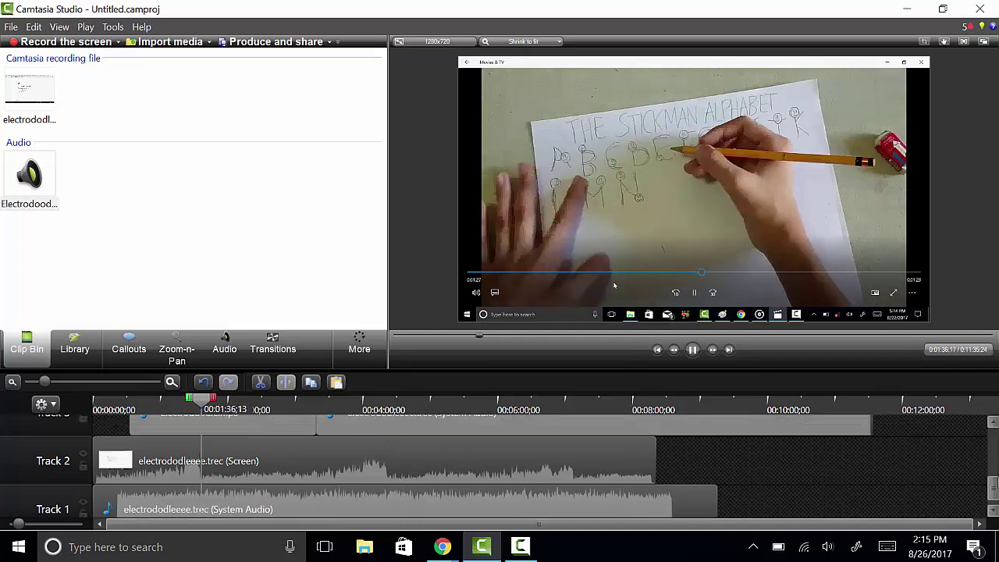
scroll(785, 414, down, 1)
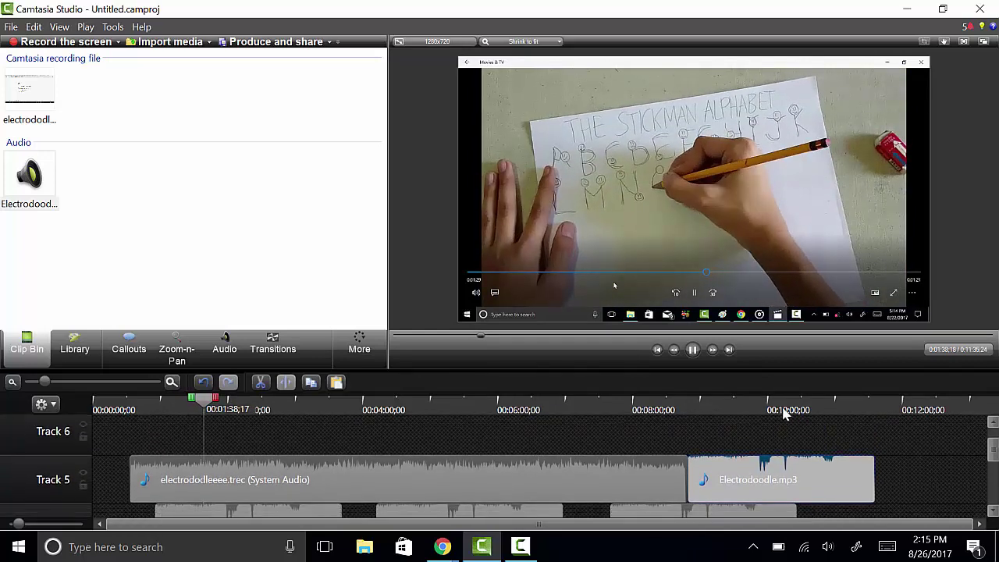
click(693, 349)
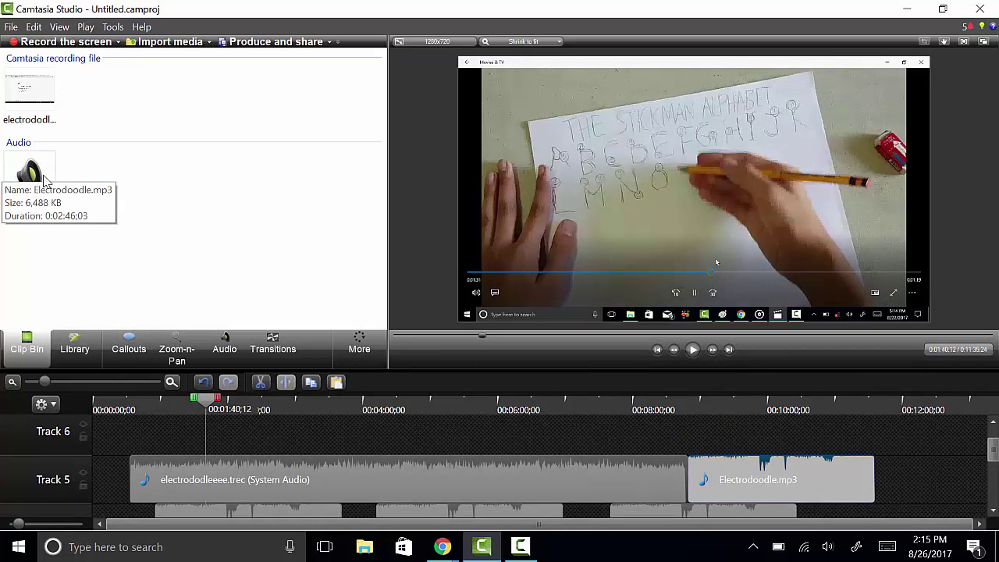
drag(203, 426, 204, 426)
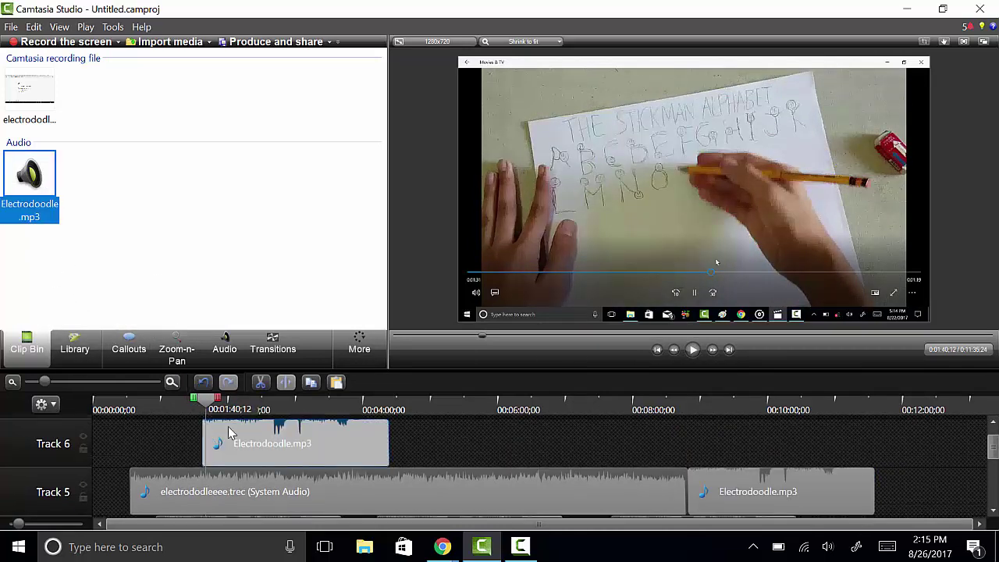
Step: Add electrododleeee.trec after the Track 6 Electrodoodle.mp3 clip and trim the silent start and end off its system audio
drag(30, 87, 414, 378)
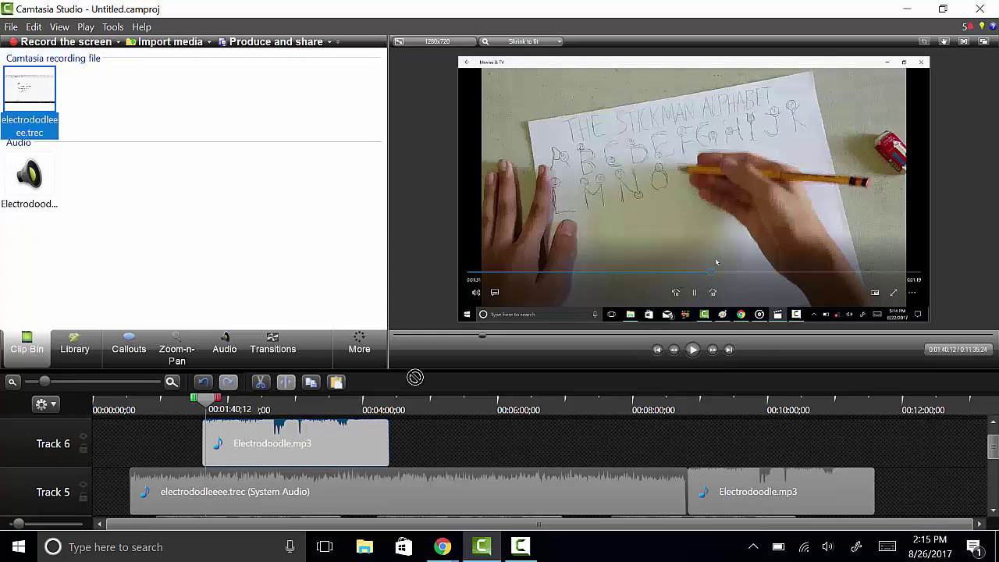
drag(418, 447, 547, 441)
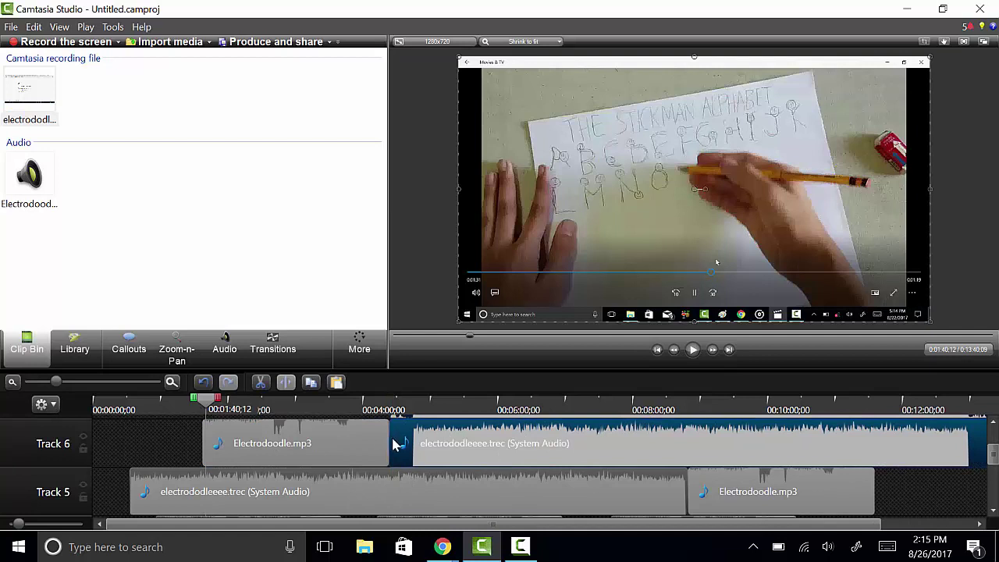
drag(389, 437, 412, 451)
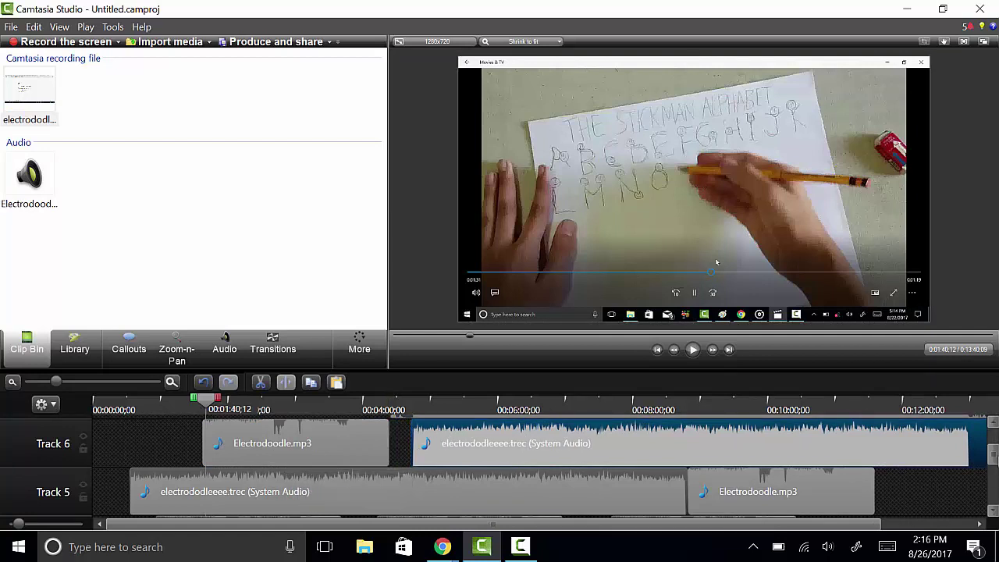
drag(818, 528, 913, 529)
drag(899, 450, 863, 443)
scroll(994, 464, up, 2)
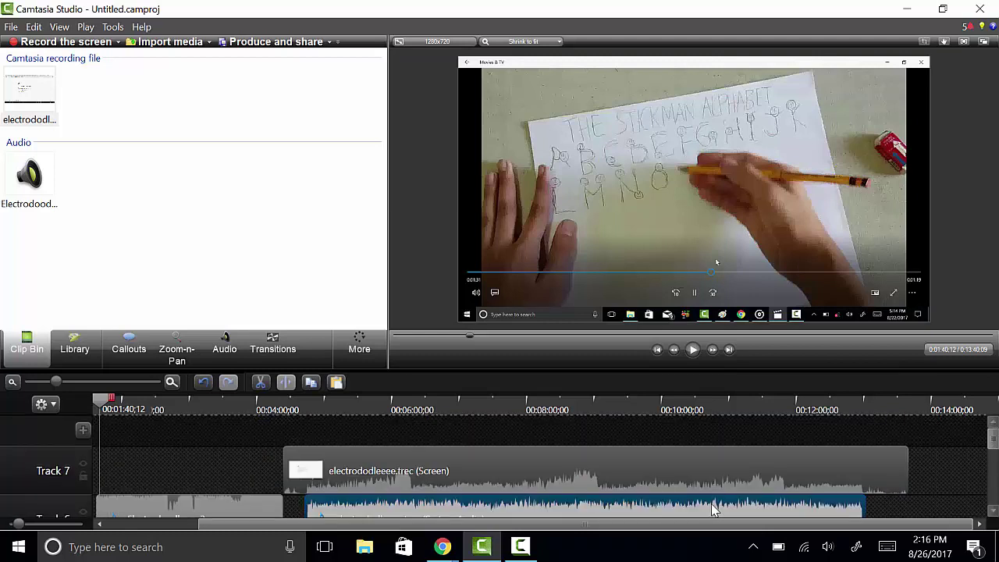
Step: Cut the screen clip from Track 7 and move the Track 6 system audio against the end of the Electrodoodle.mp3 clip
click(686, 480)
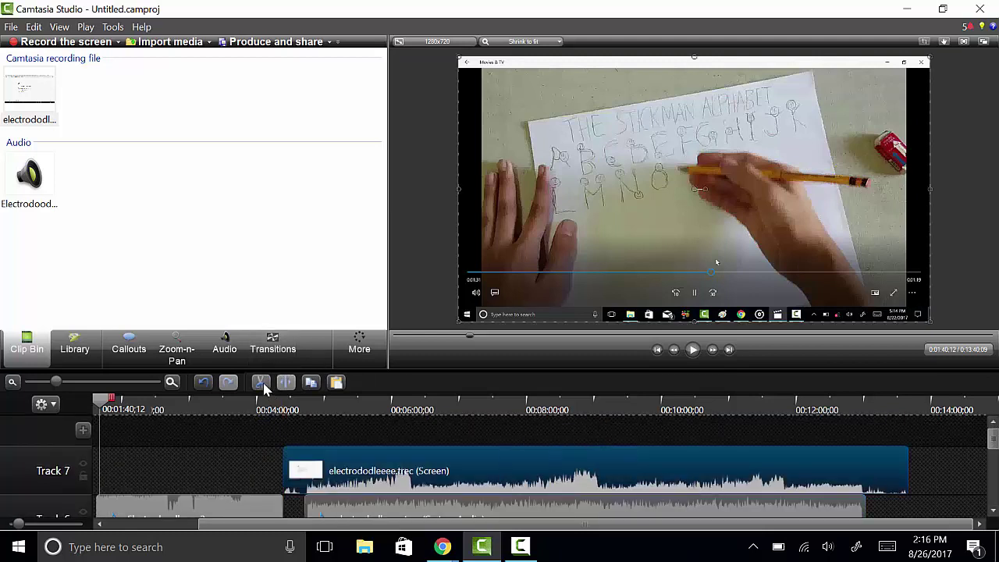
click(262, 383)
drag(388, 513, 297, 501)
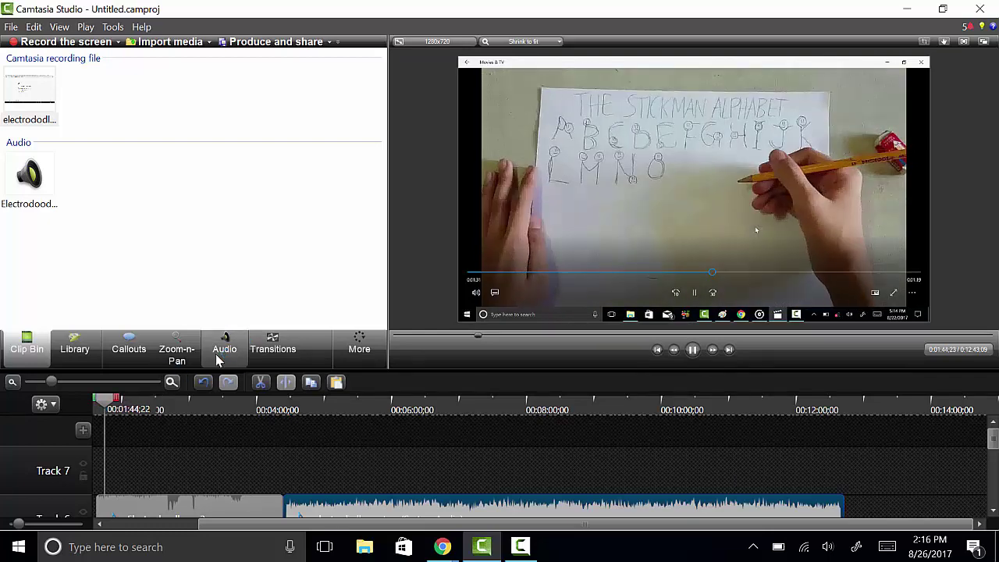
Step: Open the Voice Narration tool and start recording a microphone narration at about 00:01:56
click(216, 354)
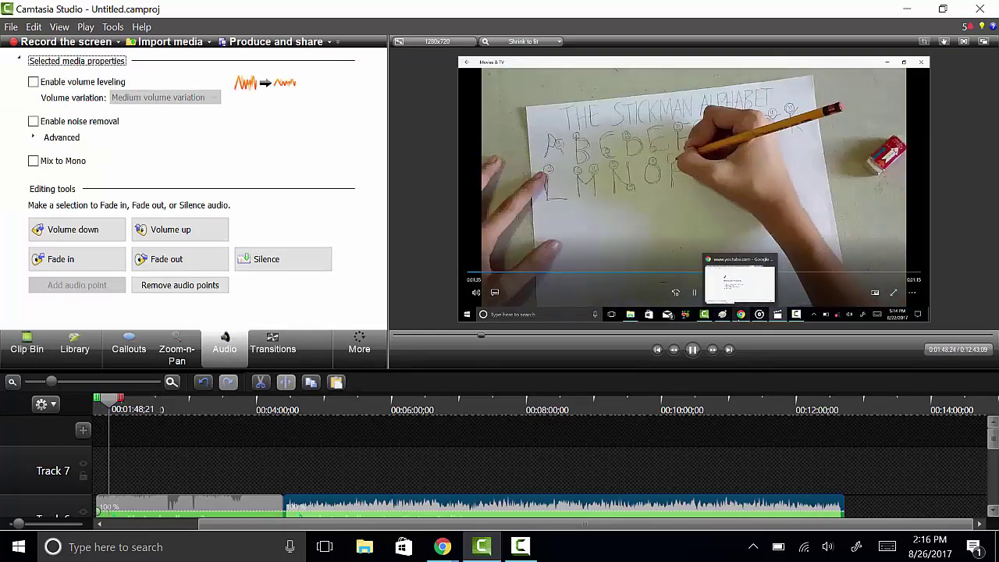
click(359, 352)
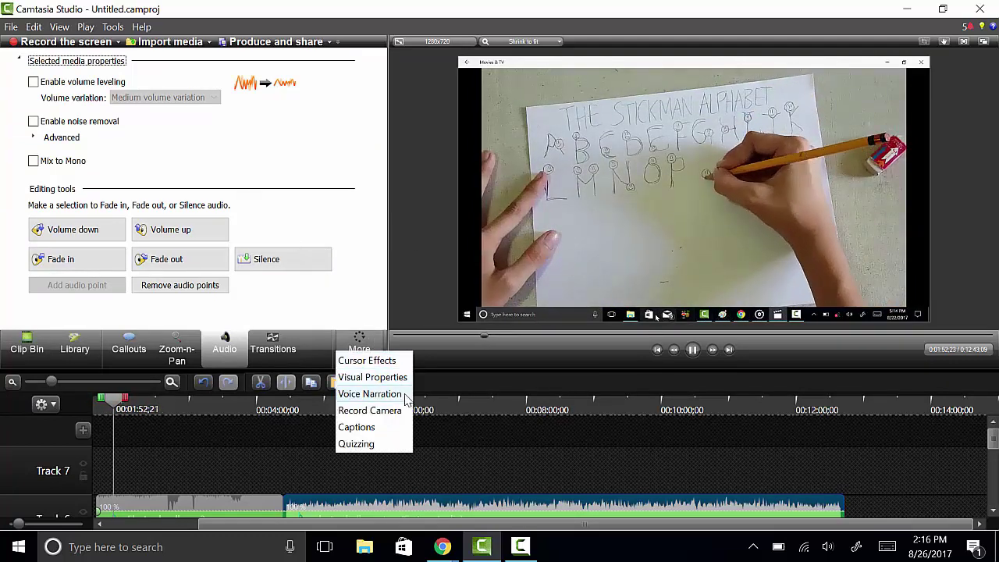
click(369, 394)
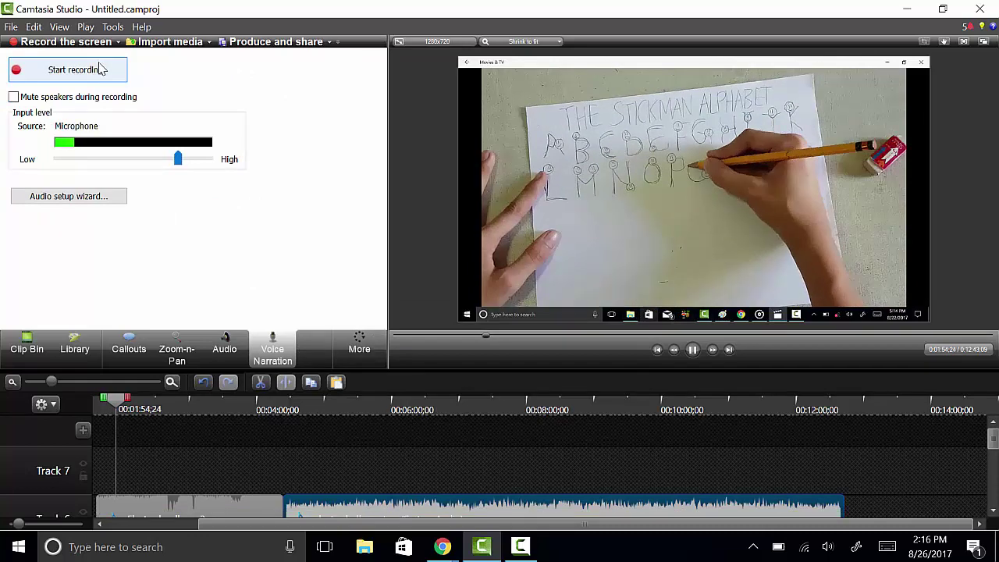
click(75, 69)
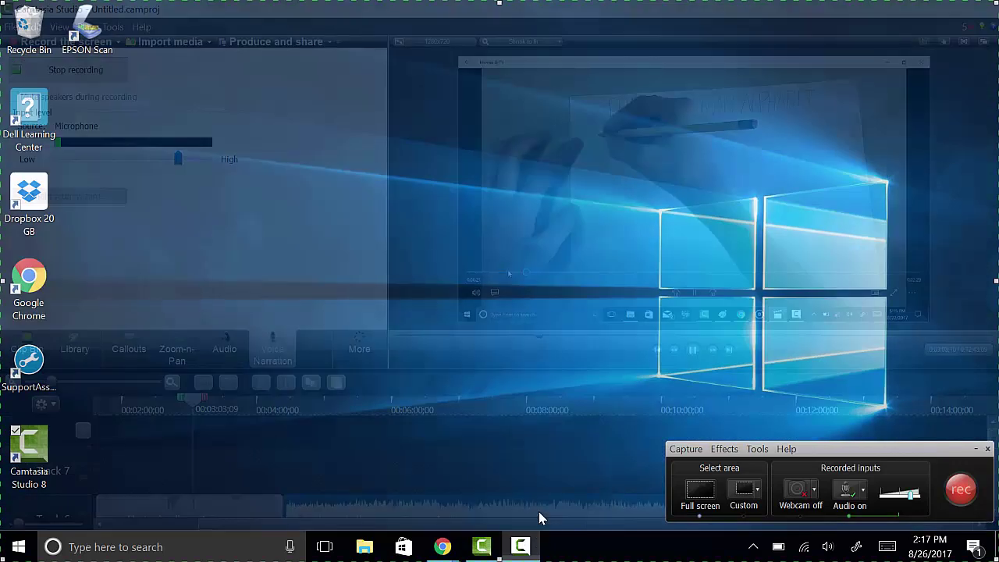
Step: Minimize the screen recorder window, stop the narration recording and save it as the wave file xfnho z
click(539, 511)
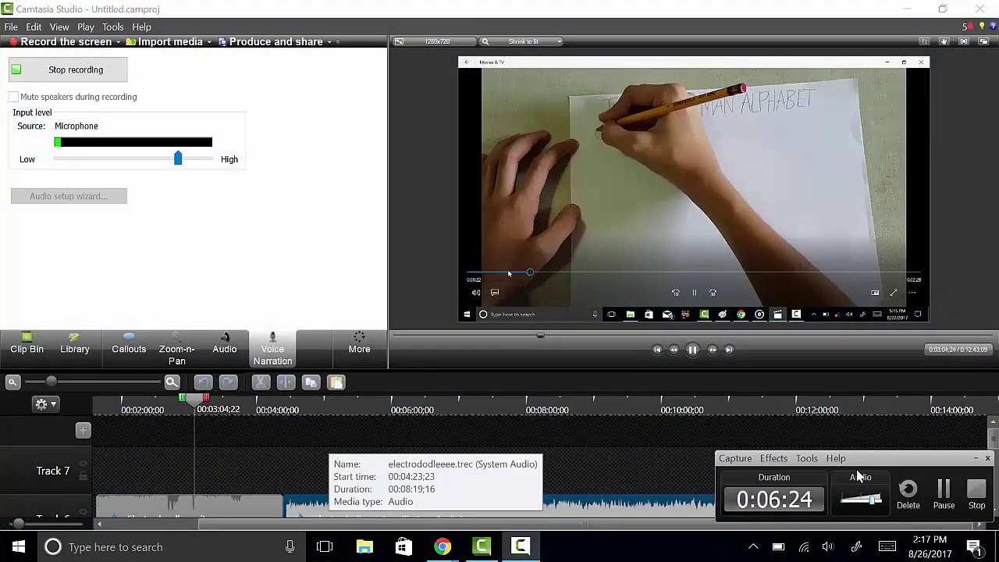
click(976, 459)
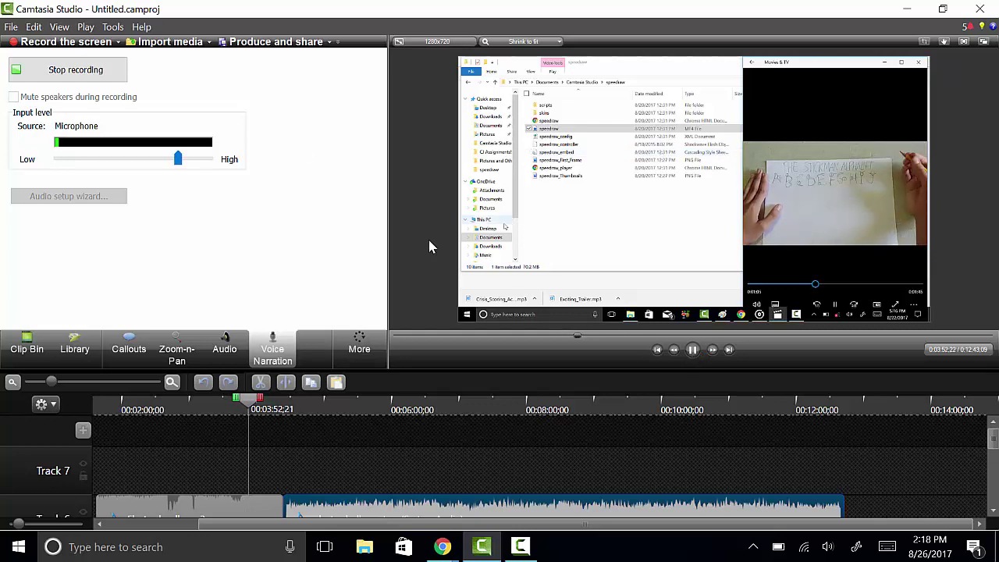
click(94, 70)
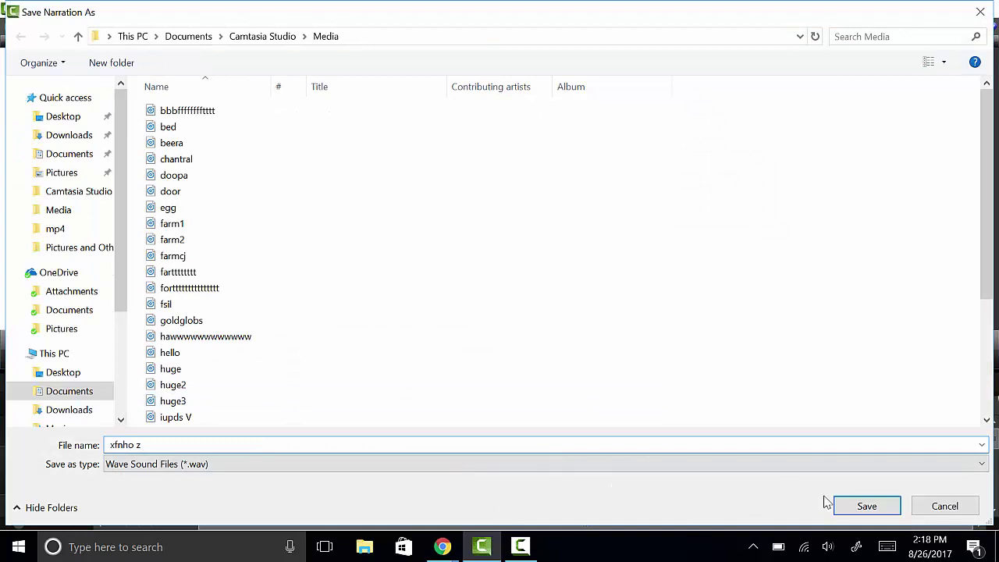
click(863, 506)
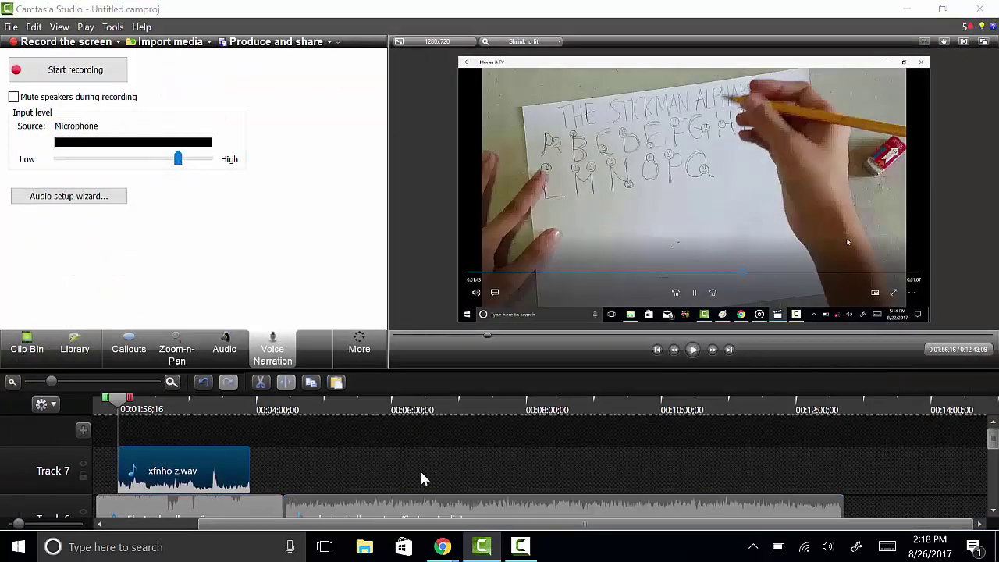
Step: Play the timeline from the start of the xfnho z.wav clip and look over the upper tracks
mouse_move(225, 478)
mouse_down()
mouse_move(320, 479)
mouse_move(231, 488)
mouse_up()
click(692, 350)
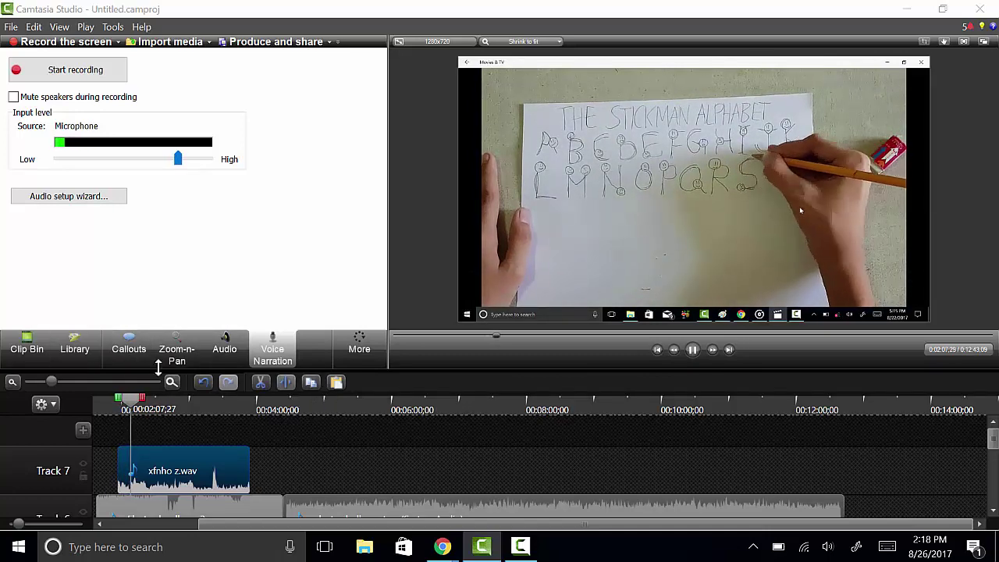
scroll(141, 468, down, 1)
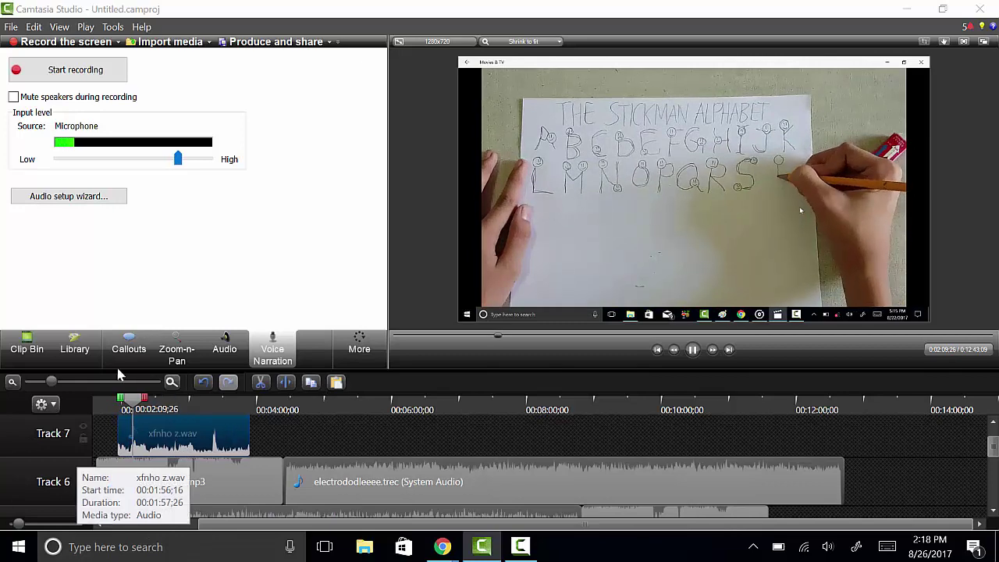
scroll(119, 375, up, 1)
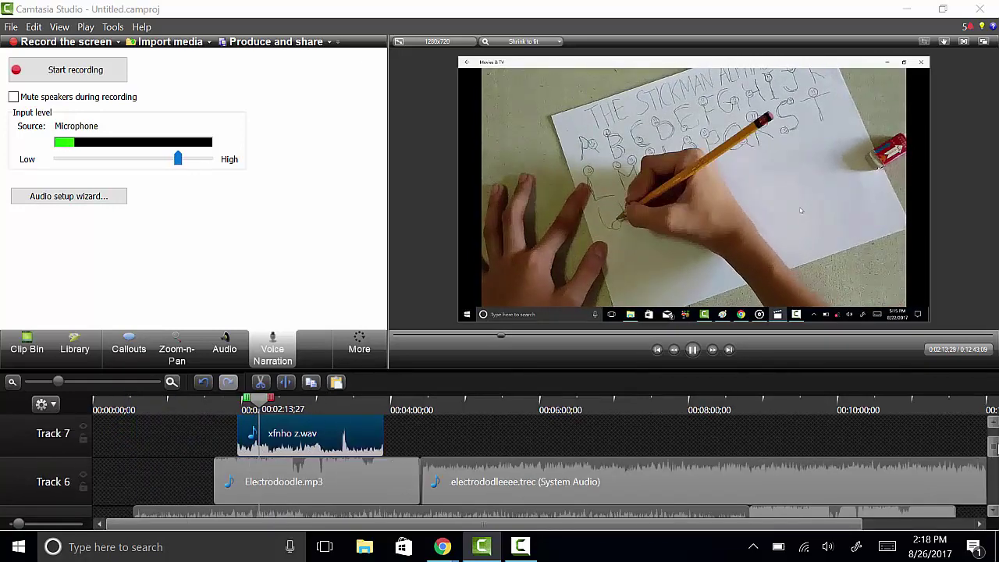
Step: Trim the end of the Track 1 system audio clip back to where its waveform stops
scroll(500, 469, down, 5)
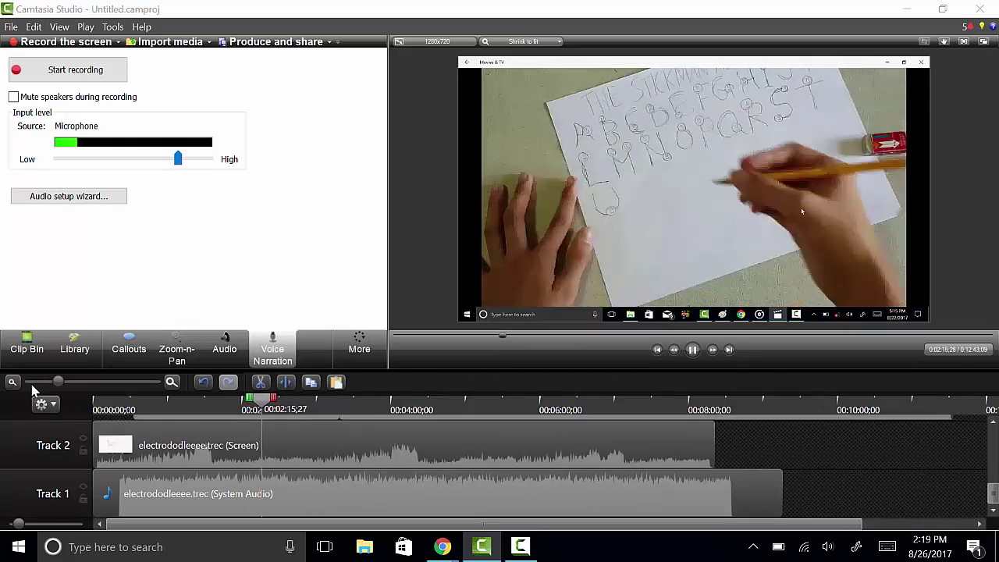
click(31, 382)
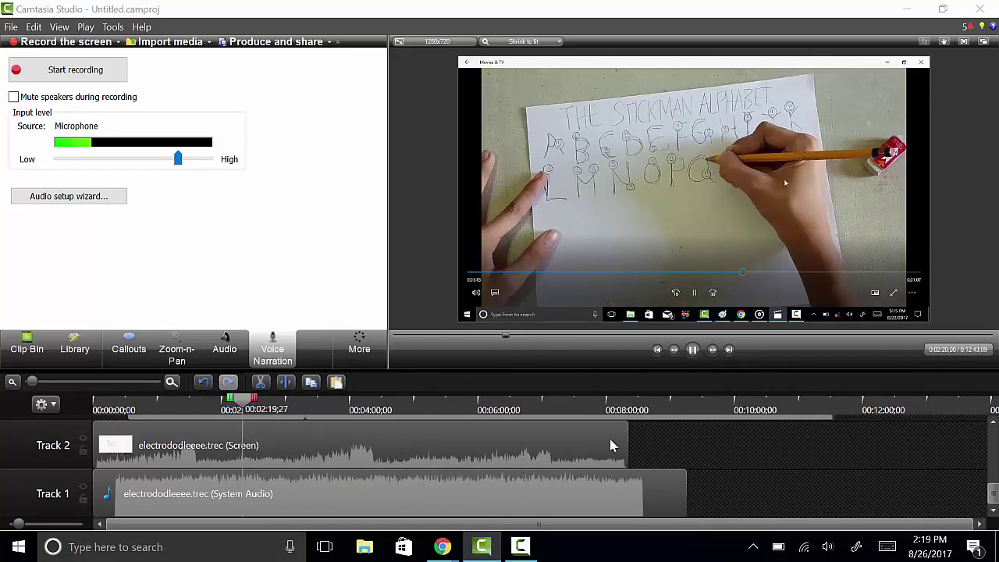
click(682, 500)
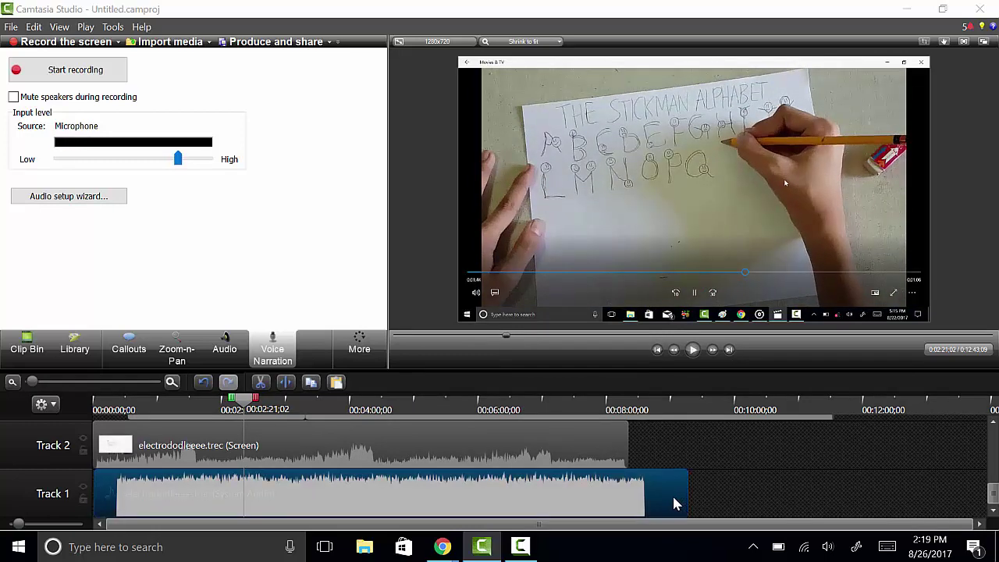
drag(684, 503, 645, 504)
Step: Paste two copies of xfnho z.wav on Track 7, at about 00:04:02 and 00:06:11
drag(993, 498, 913, 445)
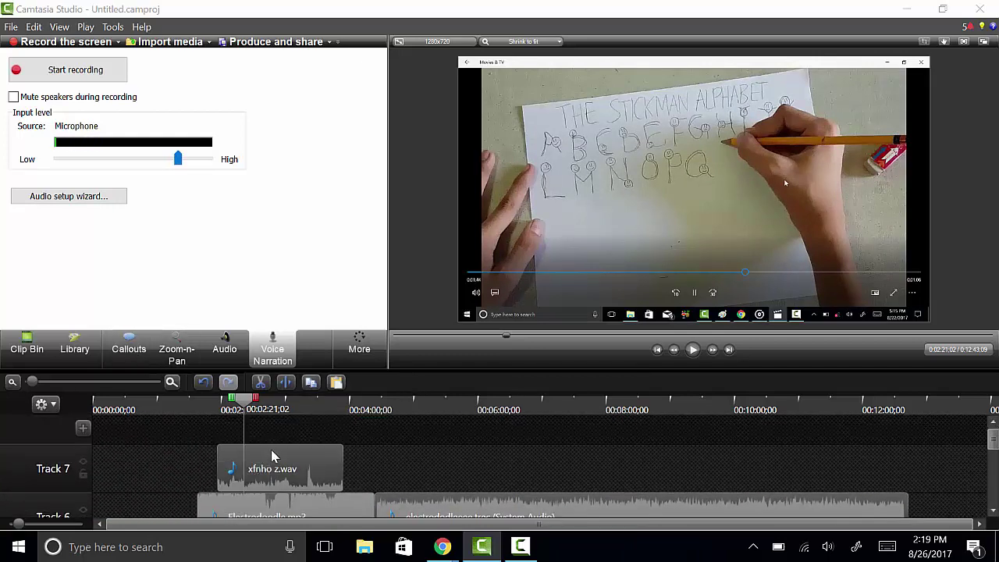
mouse_move(245, 406)
mouse_down()
mouse_move(366, 446)
mouse_move(355, 449)
mouse_up()
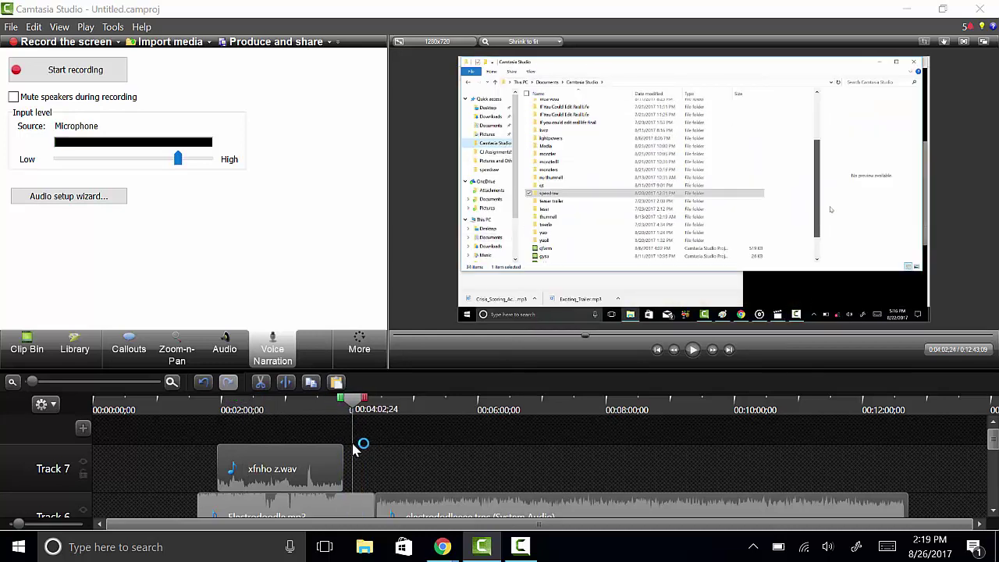
click(338, 385)
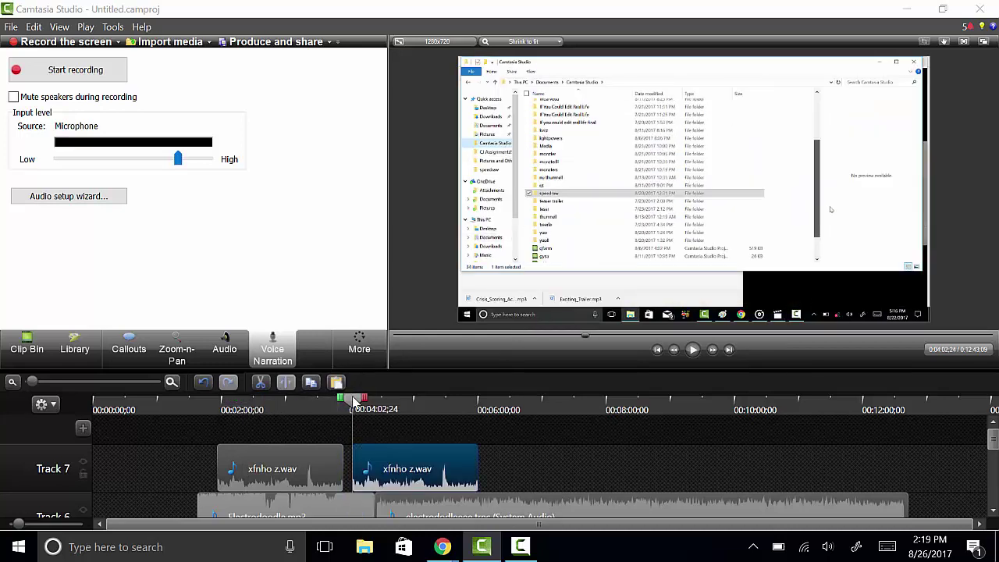
drag(355, 402, 490, 435)
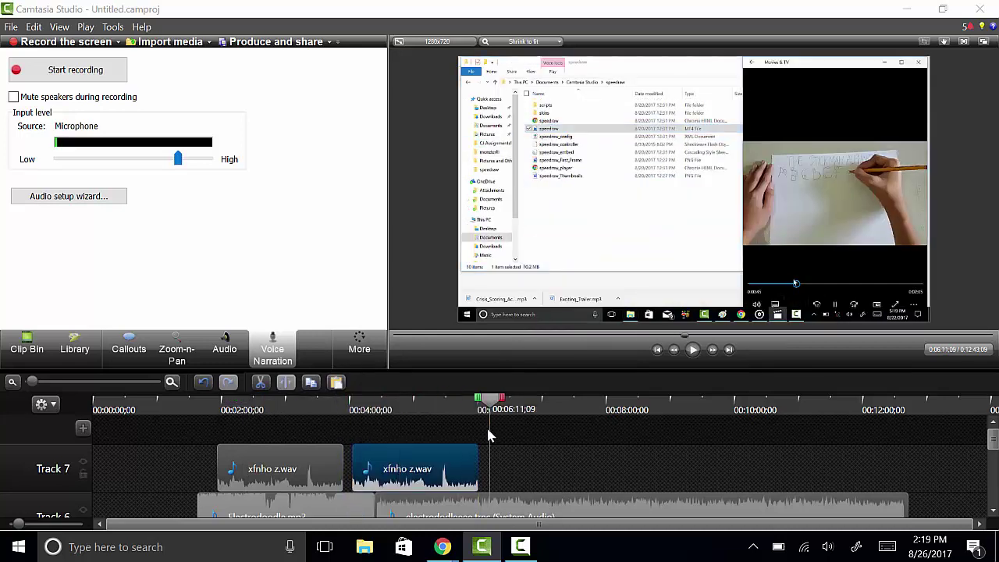
click(337, 383)
Step: Play briefly from about 00:01:56 and move both pasted xfnho z.wav clips back to close the gaps after the first one
drag(499, 399, 218, 402)
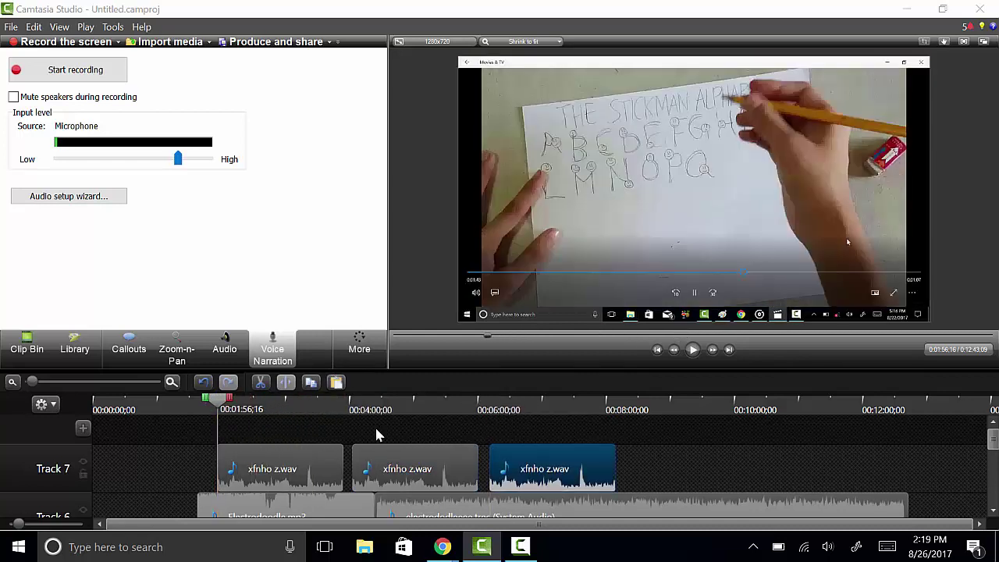
click(694, 349)
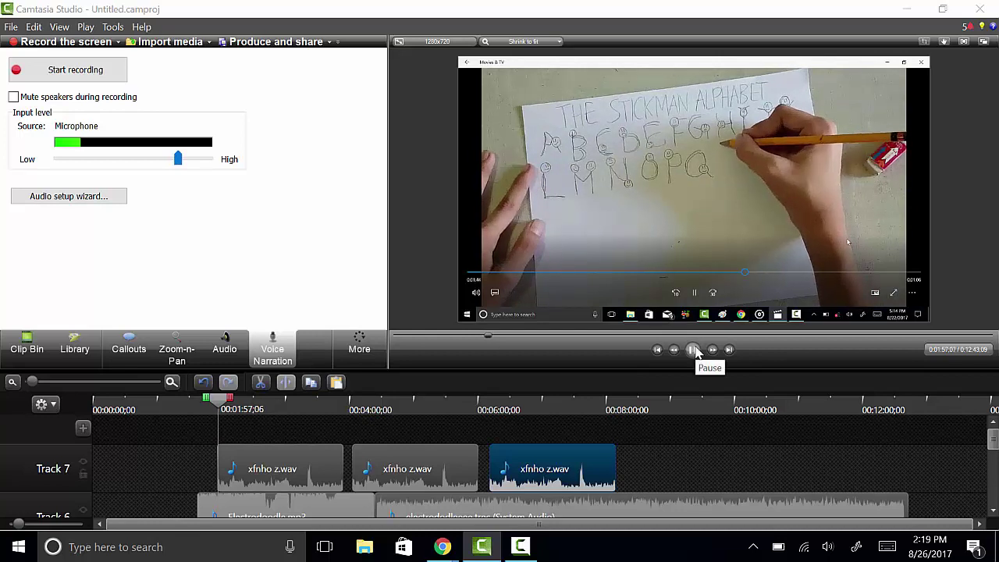
click(694, 350)
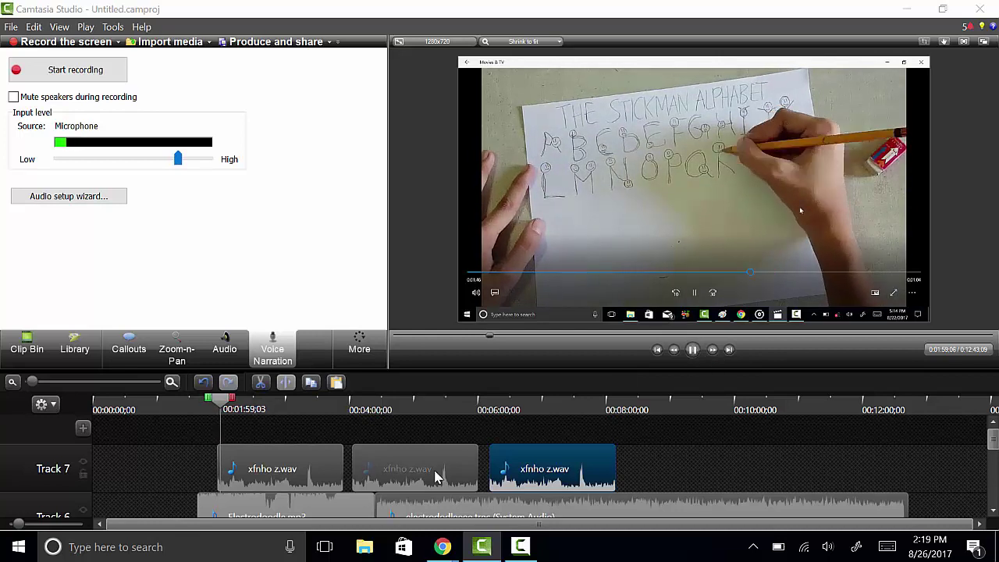
drag(436, 490, 428, 492)
drag(521, 482, 467, 478)
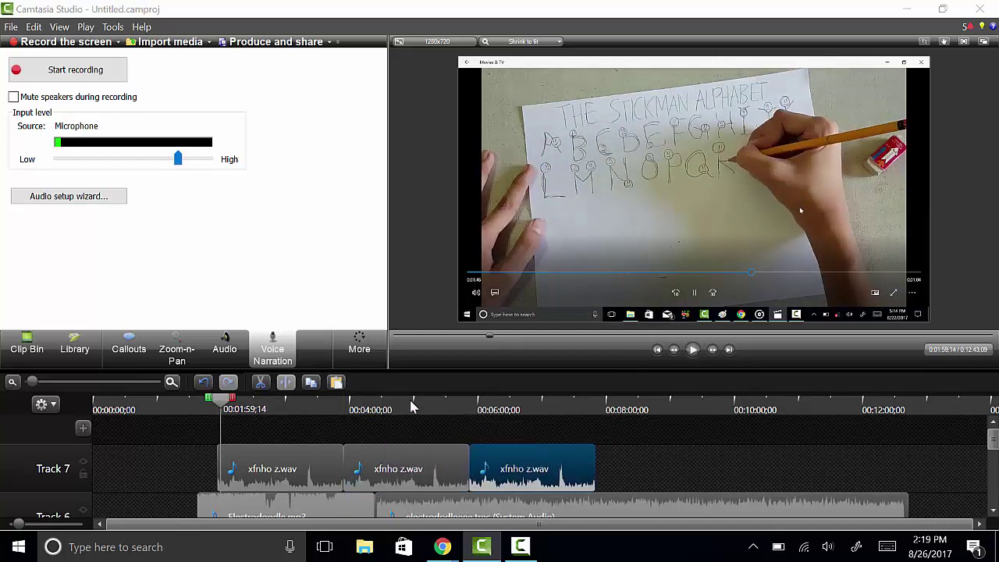
Step: Paste xfnho z.wav at about 00:08:04, join it to the preceding Track 7 clip, and paste another copy at about 00:10:12
drag(226, 402, 610, 402)
click(337, 388)
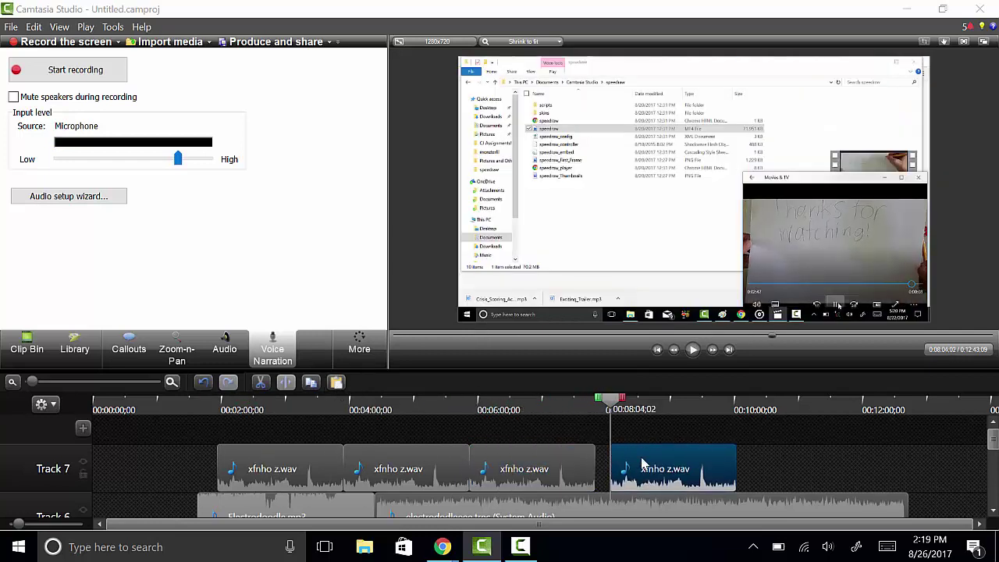
drag(642, 464, 626, 463)
drag(617, 402, 747, 445)
click(338, 384)
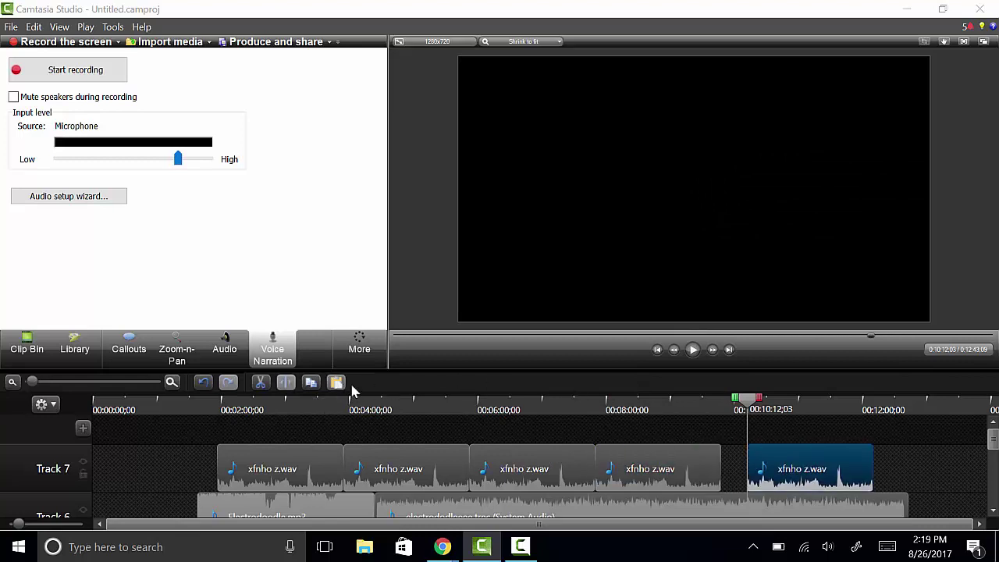
Step: Paste xfnho z.wav at about 00:12:43, move it to Track 7 and join the last two clips to the row without gaps
drag(753, 403, 918, 462)
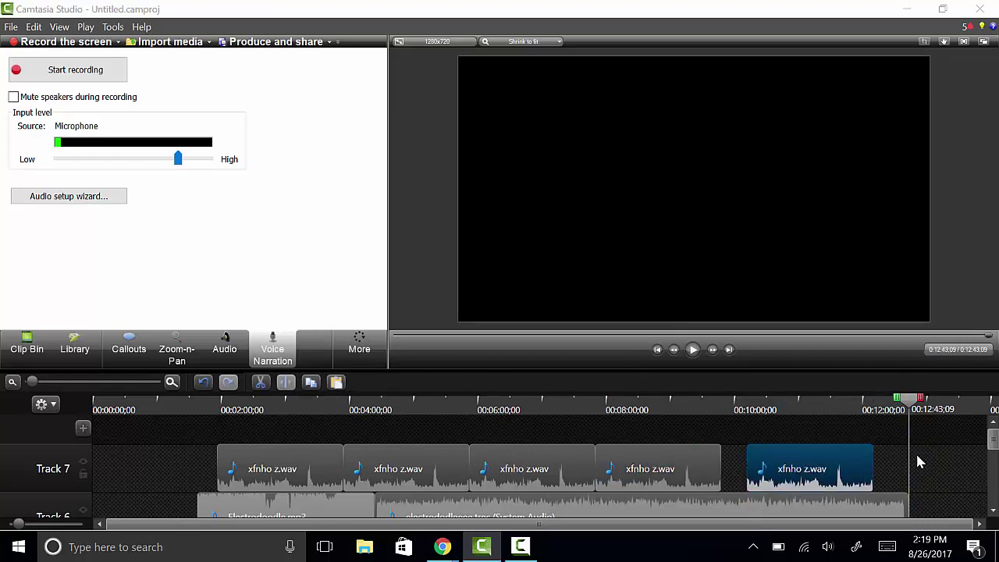
click(338, 384)
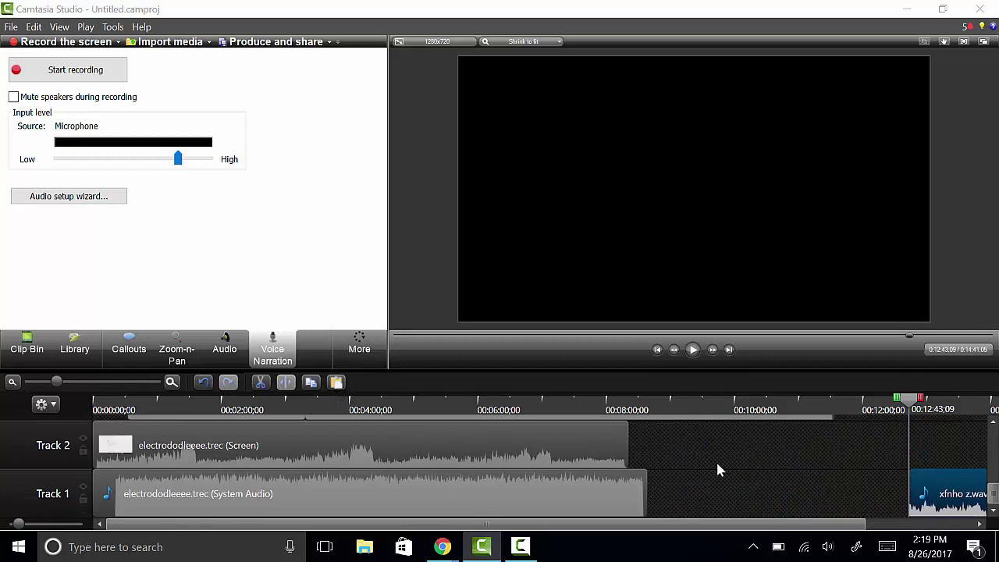
scroll(911, 437, up, 5)
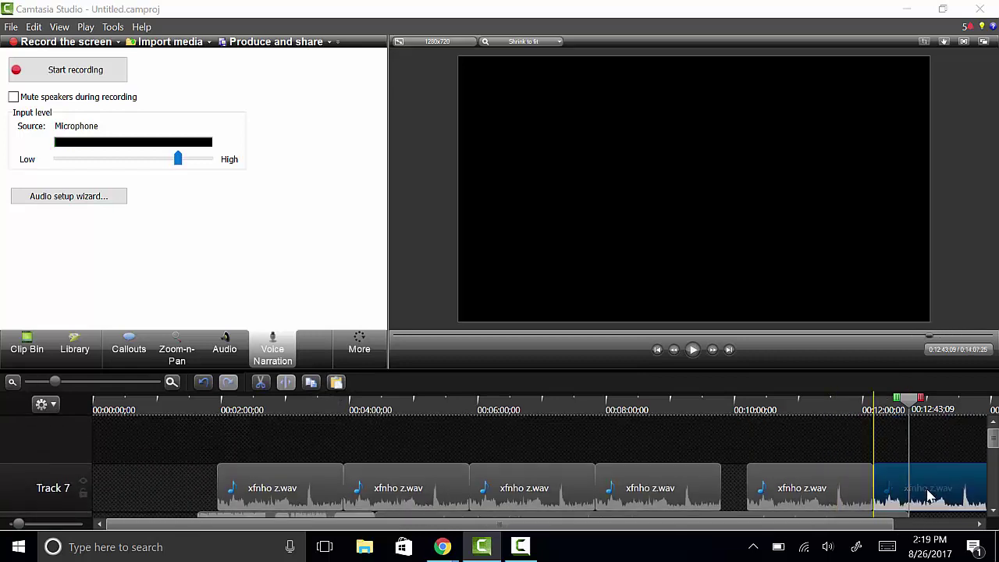
scroll(906, 469, down, 1)
click(785, 480)
drag(921, 492, 895, 484)
Step: Play the timeline from about 00:02:53 and look over the clips on the upper and lower tracks
mouse_move(911, 404)
mouse_down()
mouse_move(238, 440)
mouse_move(280, 453)
mouse_up()
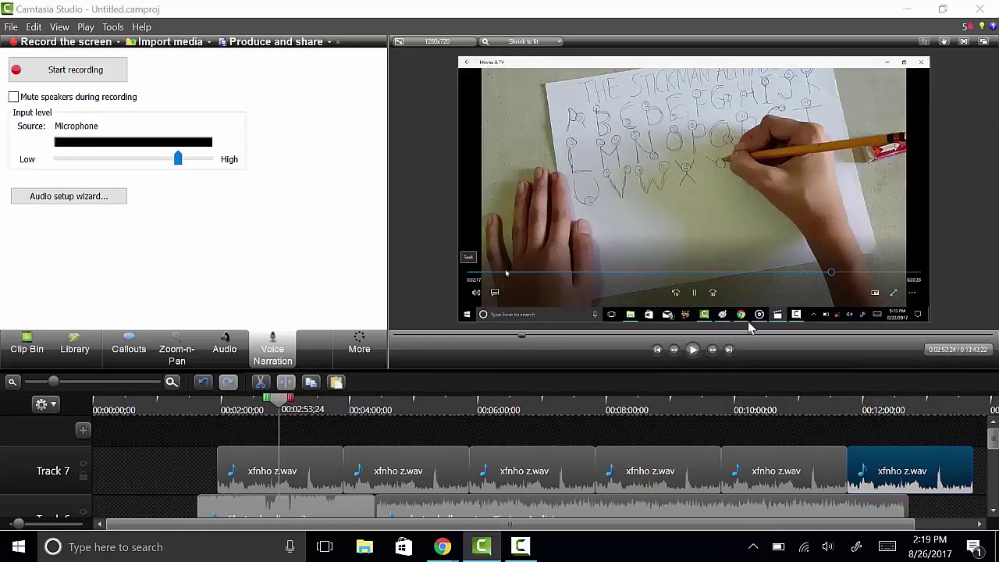
click(692, 350)
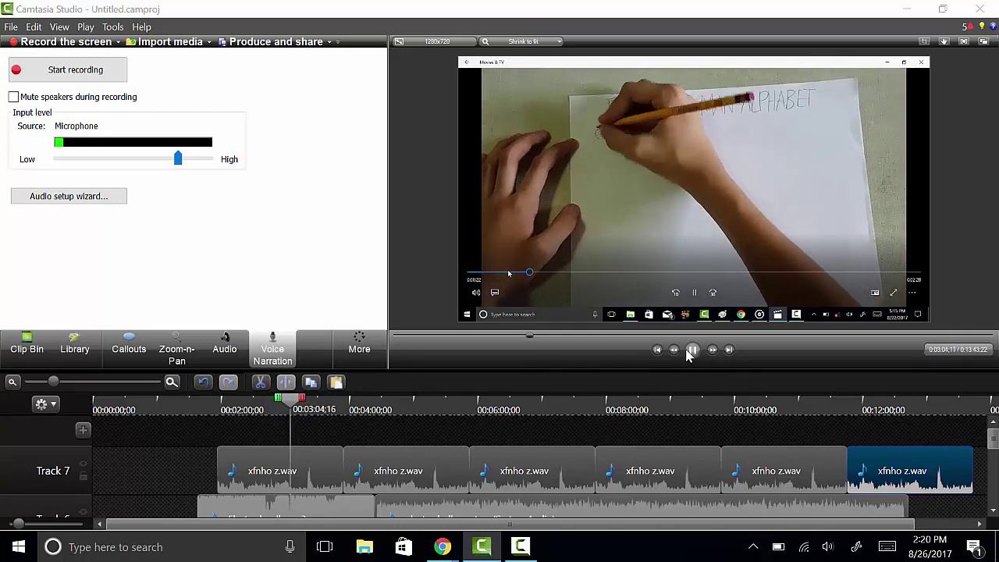
scroll(996, 445, down, 5)
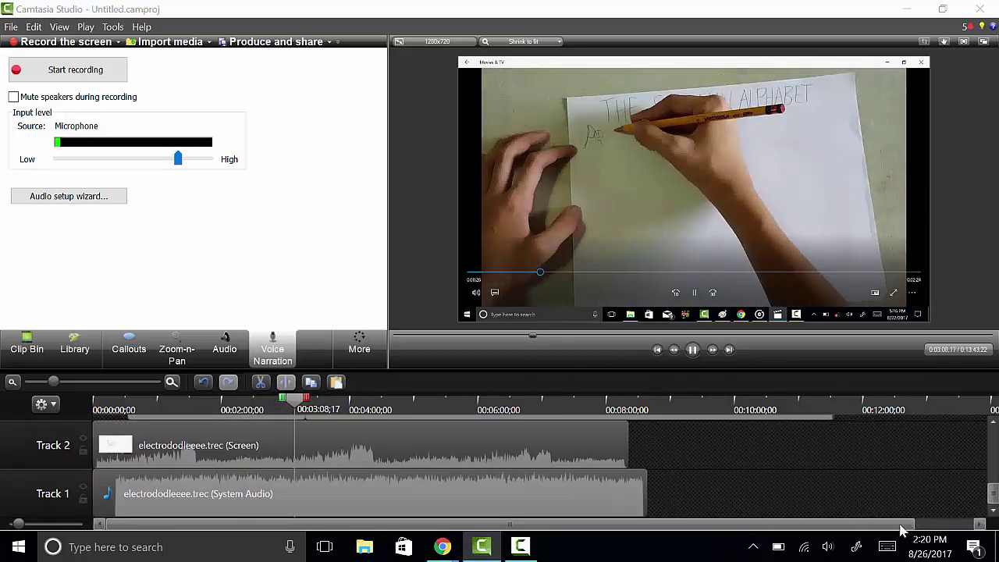
scroll(994, 490, right, 3)
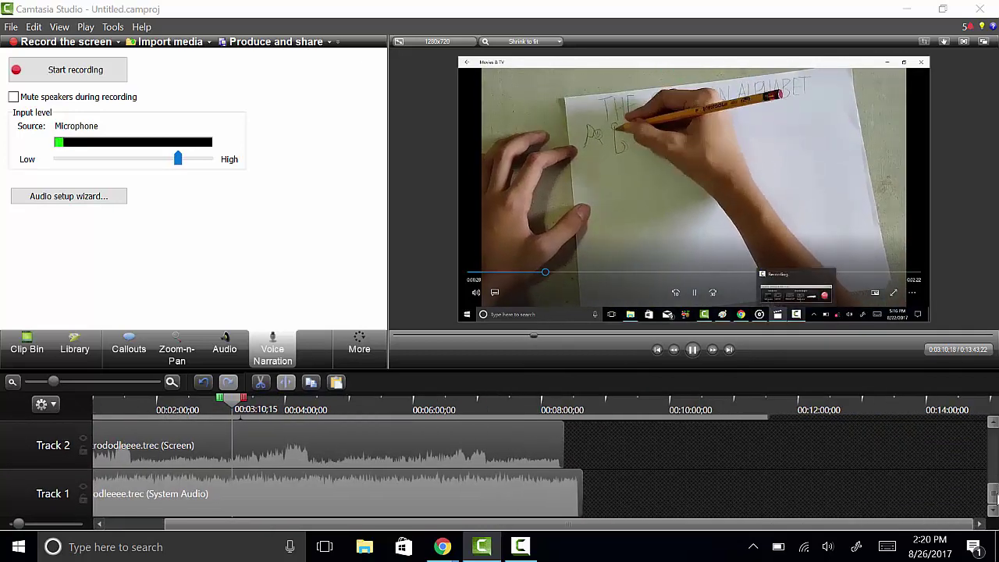
scroll(995, 496, up, 5)
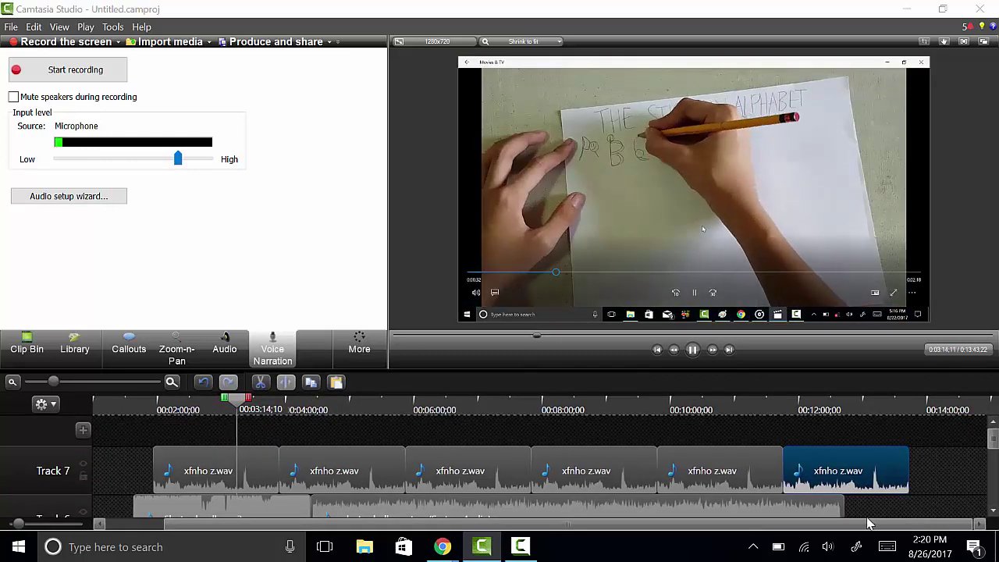
scroll(869, 523, left, 3)
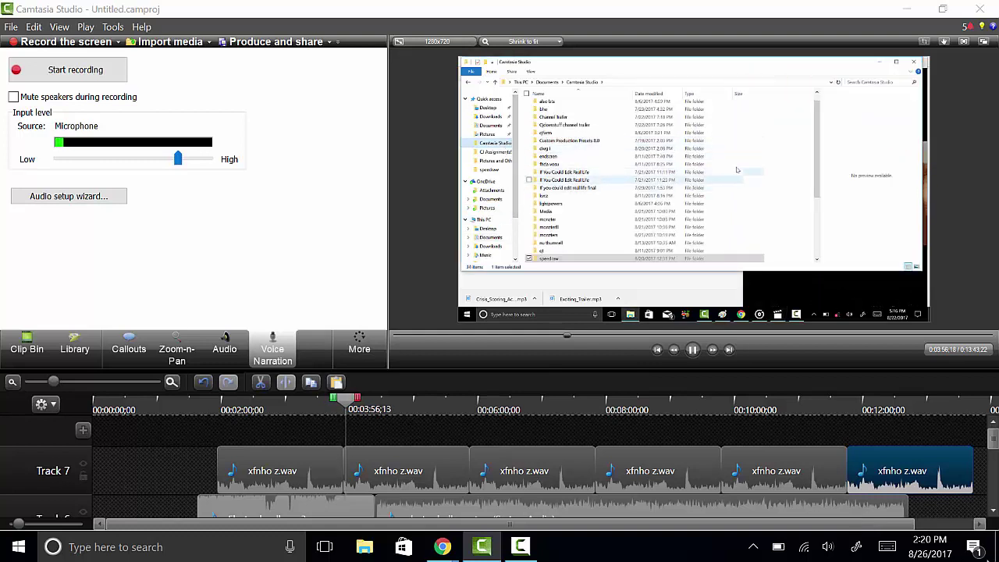
drag(991, 441, 991, 511)
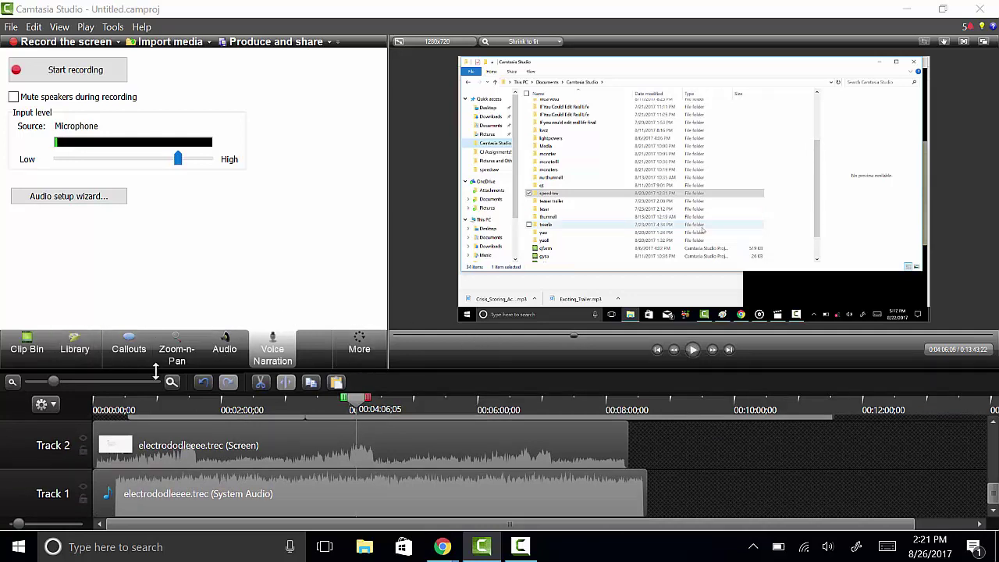
Step: Add one xfnho z.wav and one Electrodoodle.mp3 clip from the Clip Bin after the existing clips on both Track 1 and Track 2
click(36, 349)
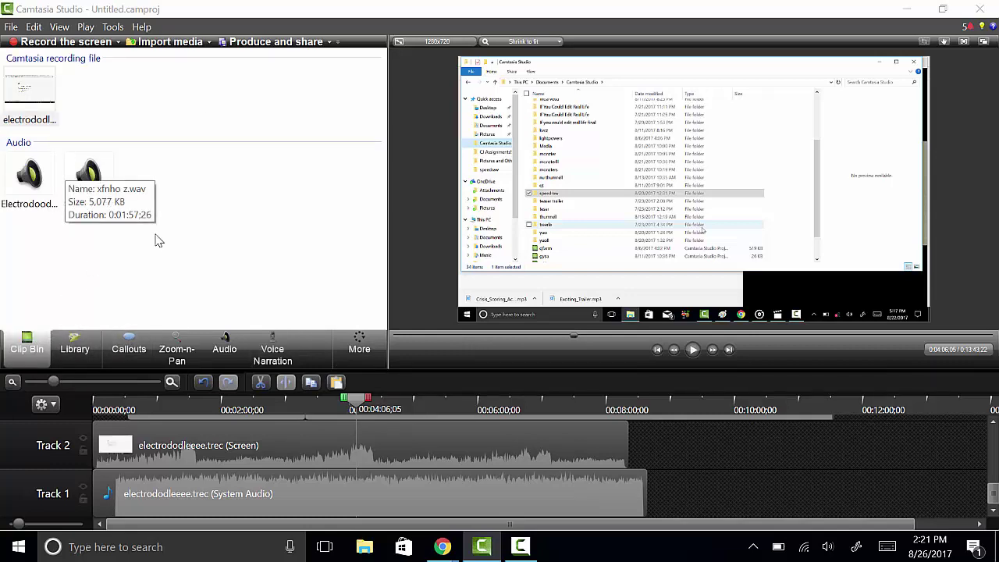
drag(88, 176, 449, 441)
drag(645, 447, 647, 447)
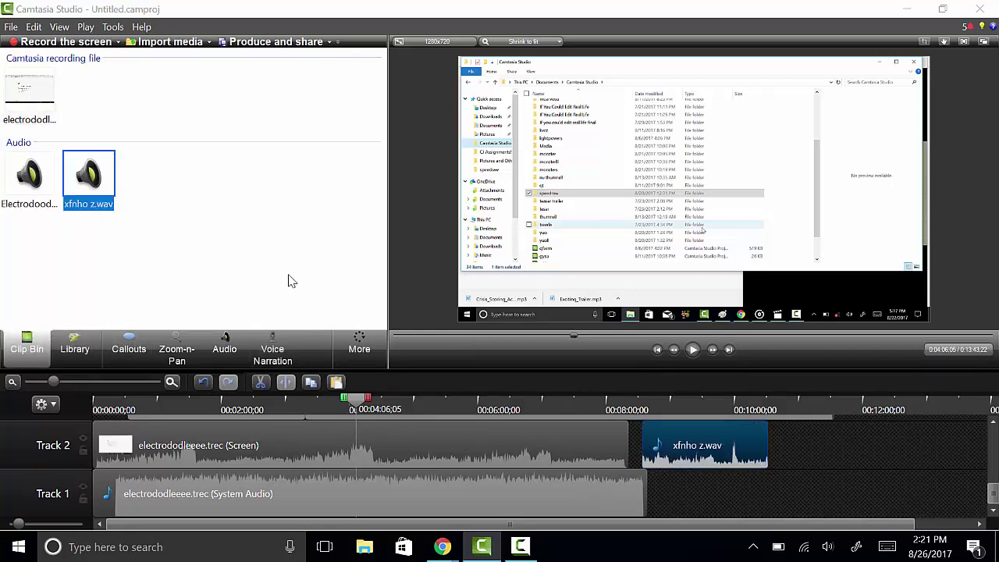
click(47, 199)
drag(668, 503, 669, 503)
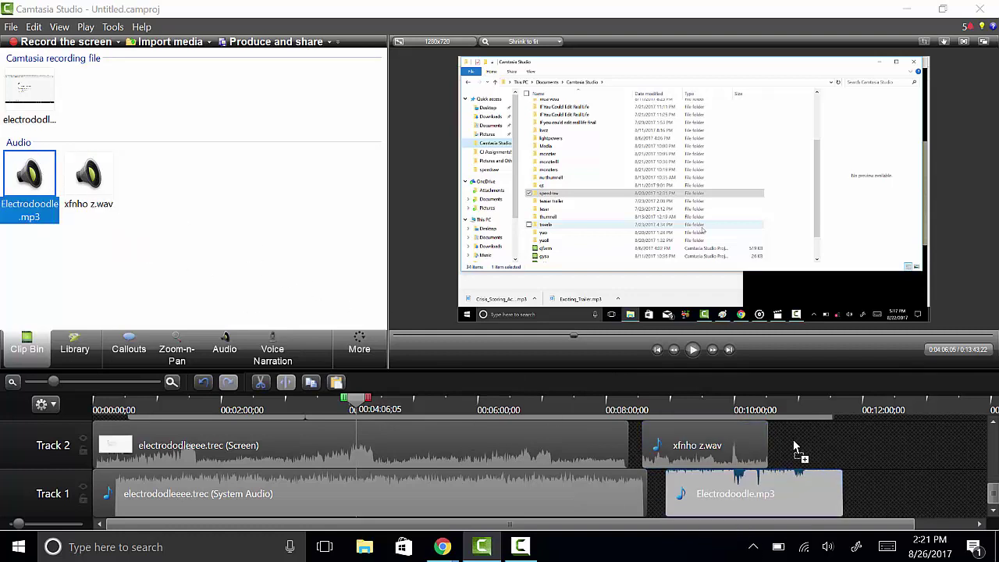
drag(794, 447, 832, 458)
drag(102, 199, 230, 263)
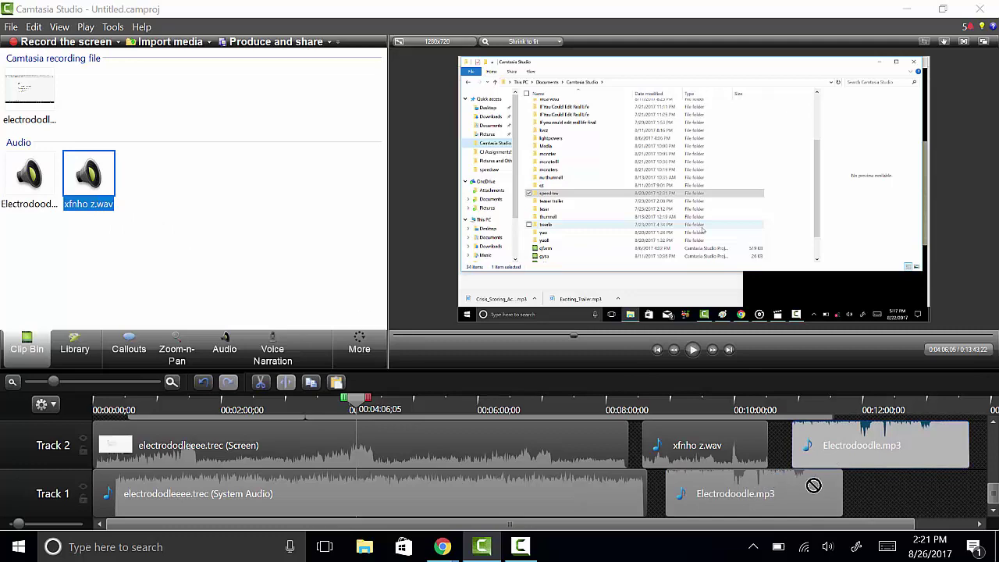
drag(862, 506, 862, 506)
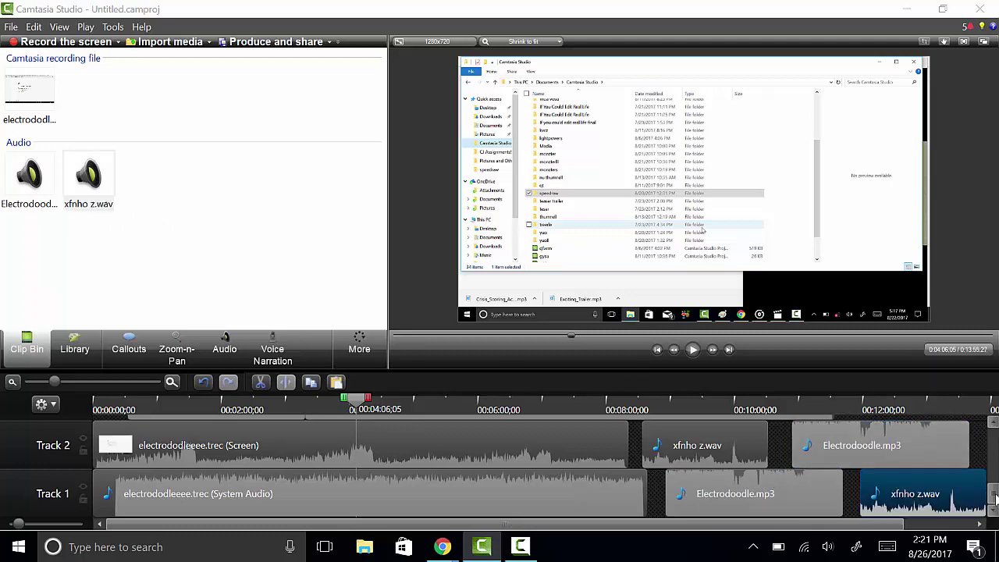
Step: Move the added audio clips on Tracks 1 and 2 earlier so each one touches the clip before it
drag(993, 496, 946, 507)
drag(779, 495, 760, 494)
drag(898, 499, 864, 503)
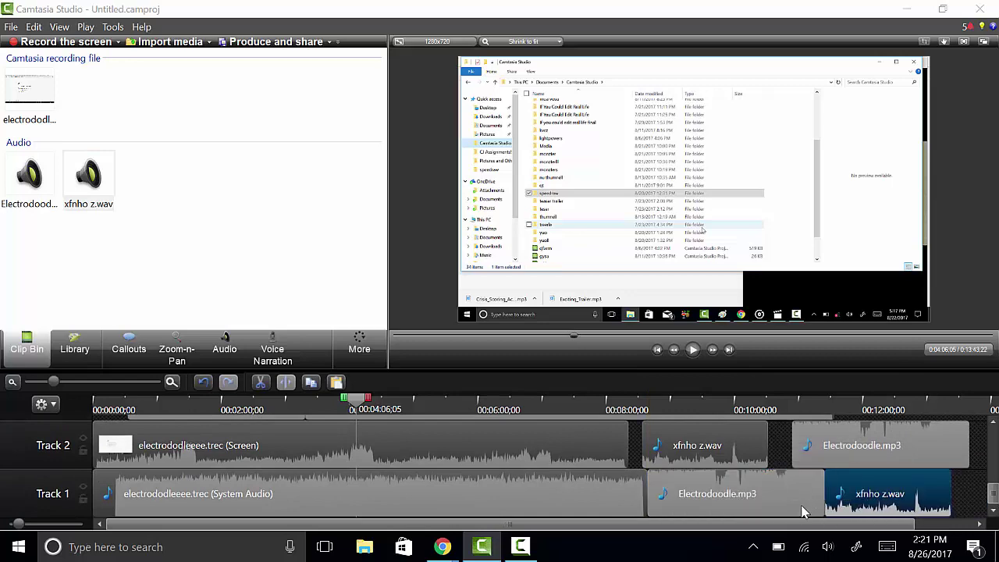
drag(725, 449, 687, 458)
drag(831, 440, 758, 450)
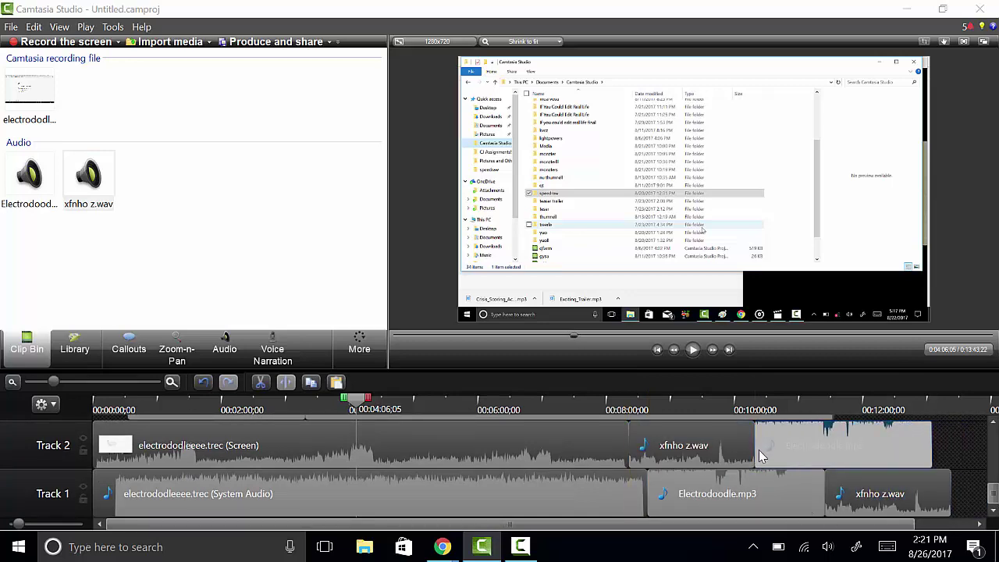
Step: Add another Electrodoodle.mp3 clip to Track 4 and place it against the end of the track's last clip
drag(993, 484, 993, 468)
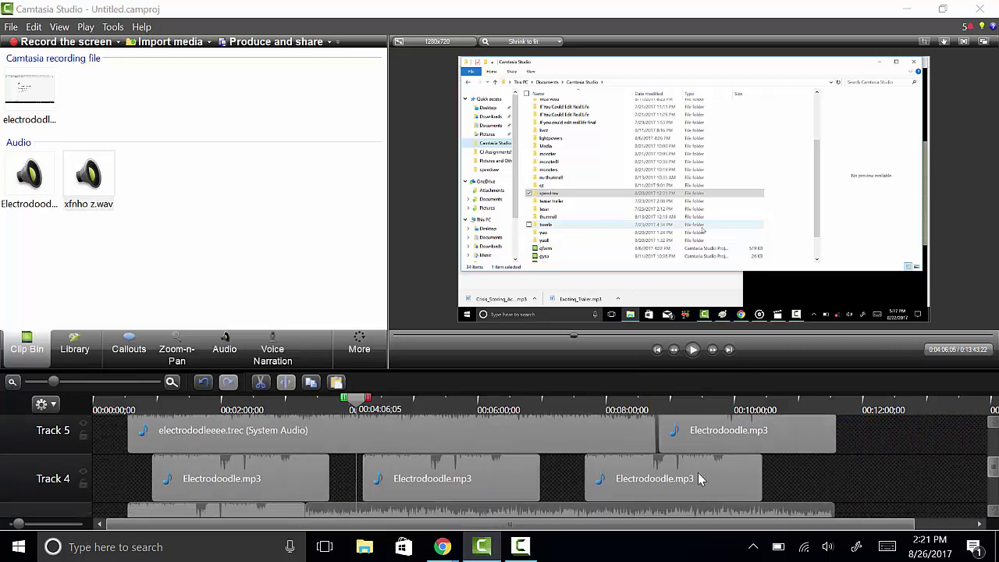
drag(20, 180, 30, 188)
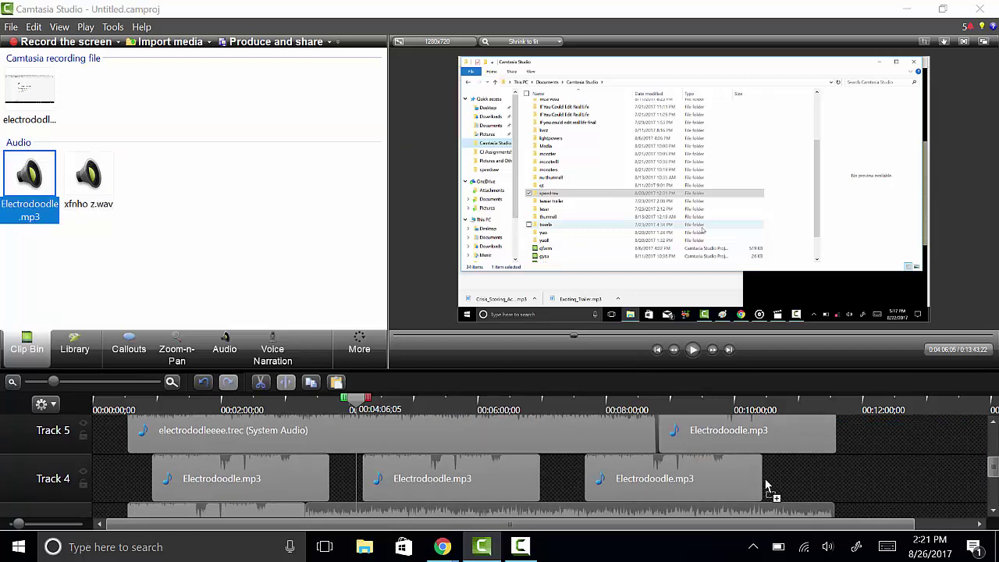
drag(796, 488, 833, 486)
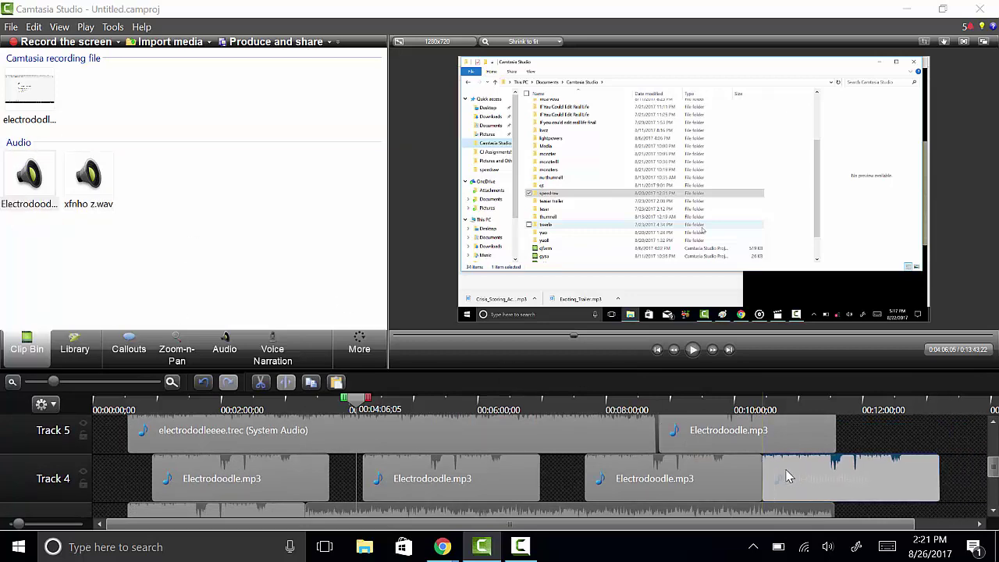
Step: Add an xfnho z.wav clip from the Clip Bin to Track 5, directly against the end of its Electrodoodle.mp3 clip
mouse_move(993, 468)
mouse_down()
mouse_move(993, 499)
mouse_move(990, 435)
mouse_move(993, 465)
mouse_up()
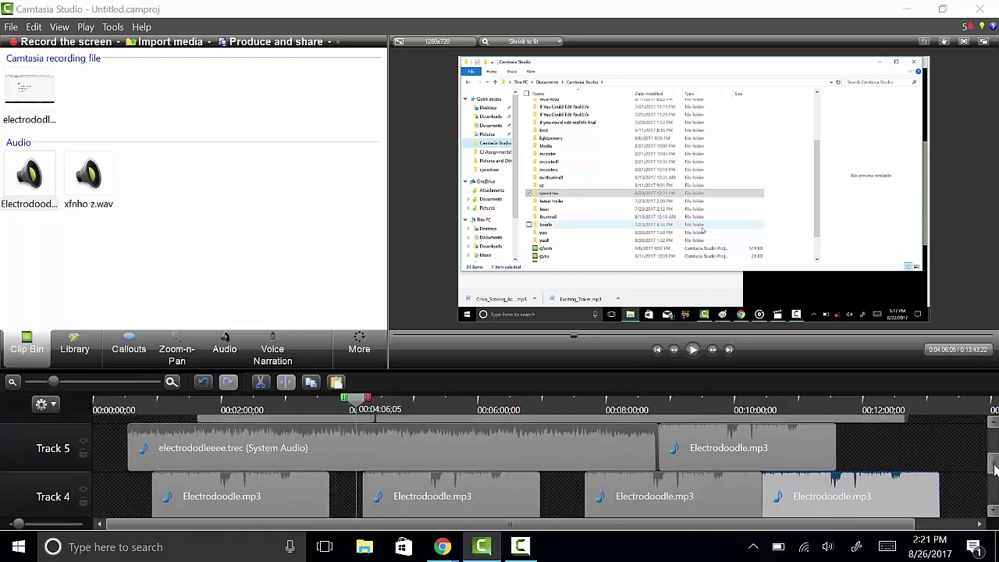
drag(88, 175, 348, 275)
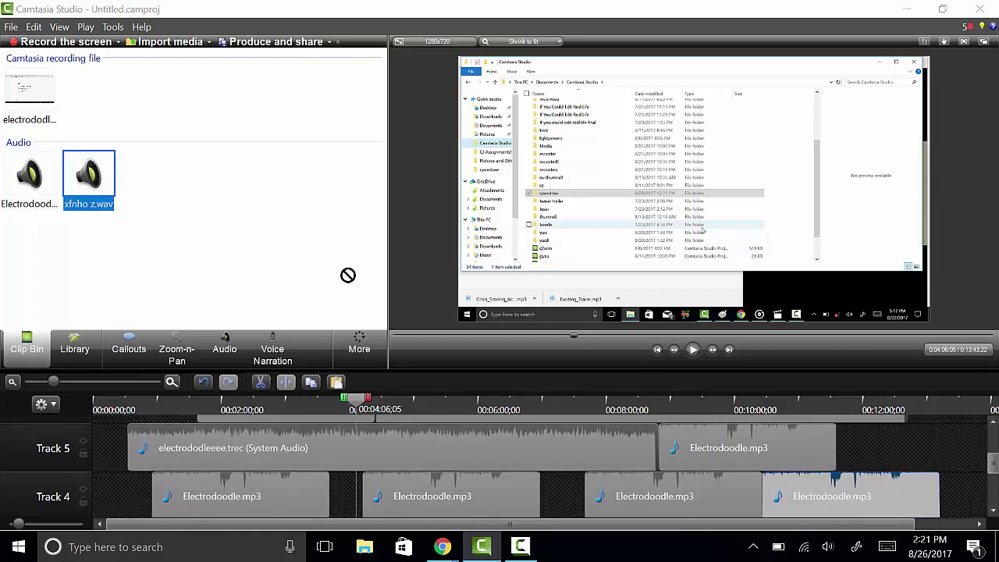
drag(855, 459, 851, 455)
Step: Play the timeline from about 00:04:06 to 00:04:48 and look over the clips from Track 7 down to Track 1
scroll(546, 465, up, 3)
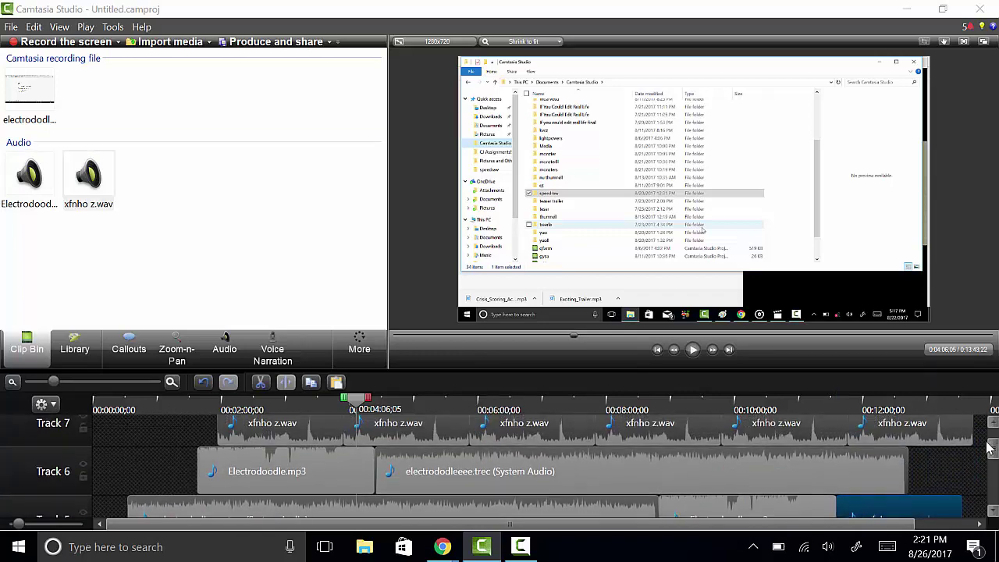
click(687, 353)
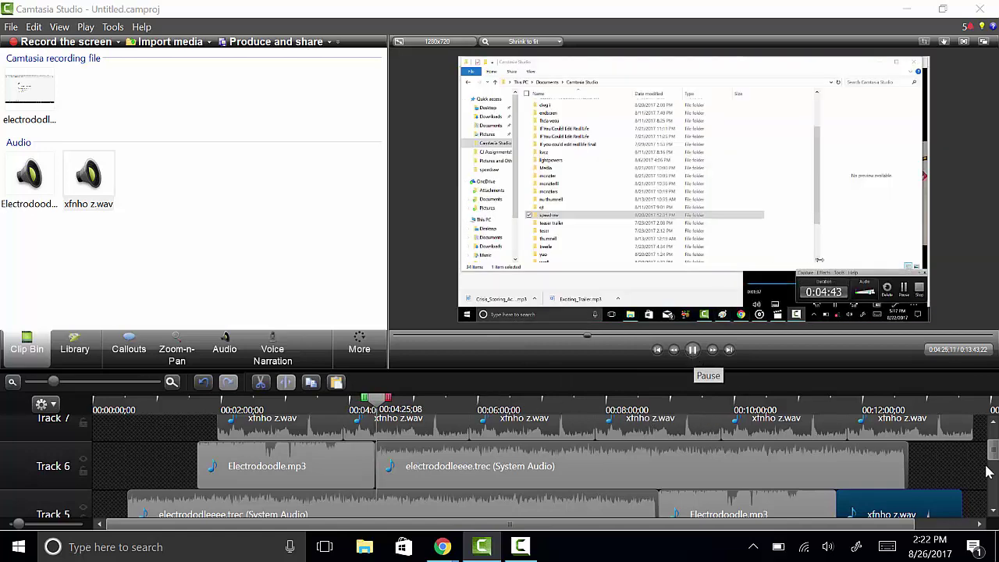
drag(994, 459, 992, 431)
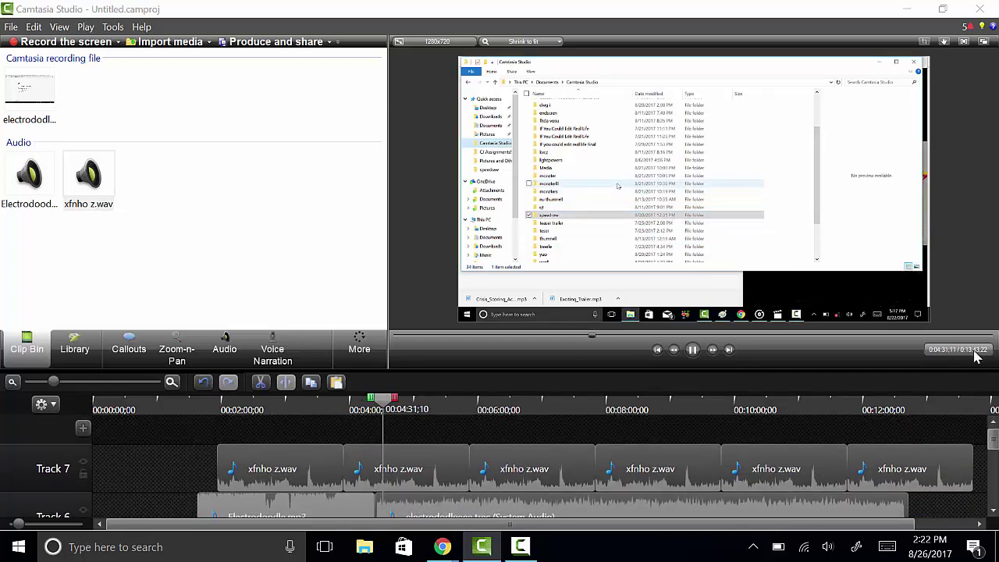
drag(993, 439, 993, 494)
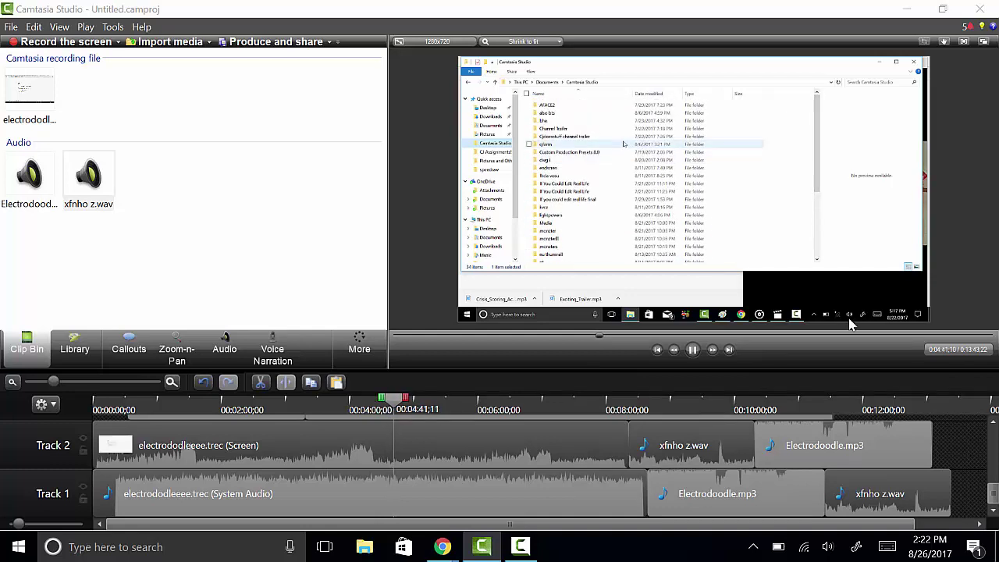
click(690, 356)
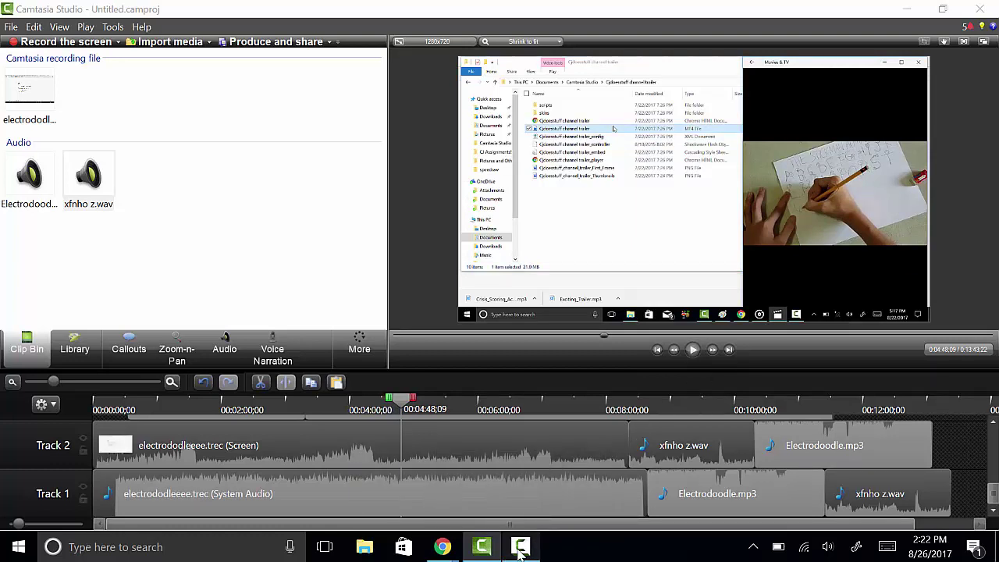
Step: Switch to the Camtasia Recorder window of the screen recording in progress
mouse_move(521, 549)
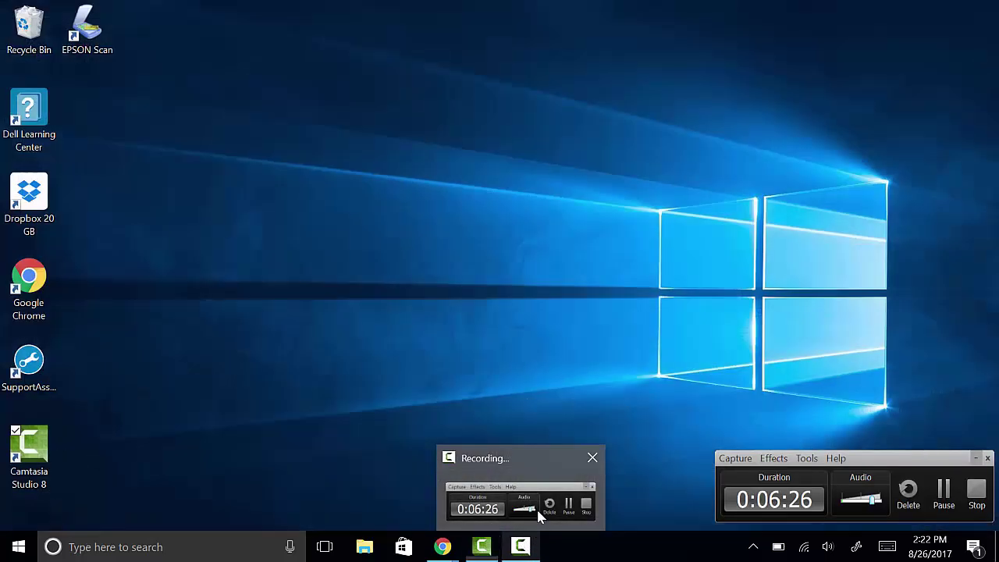
click(536, 507)
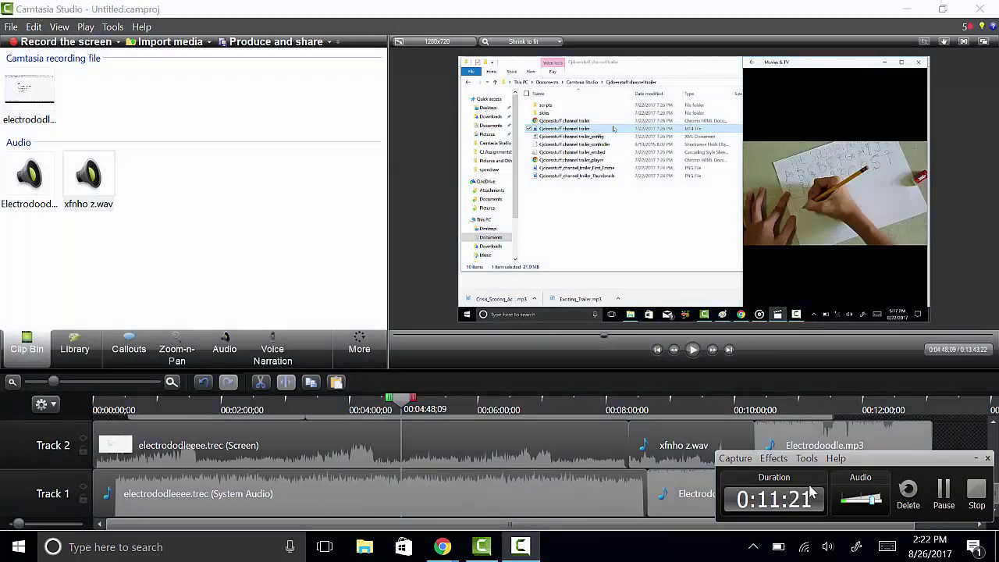